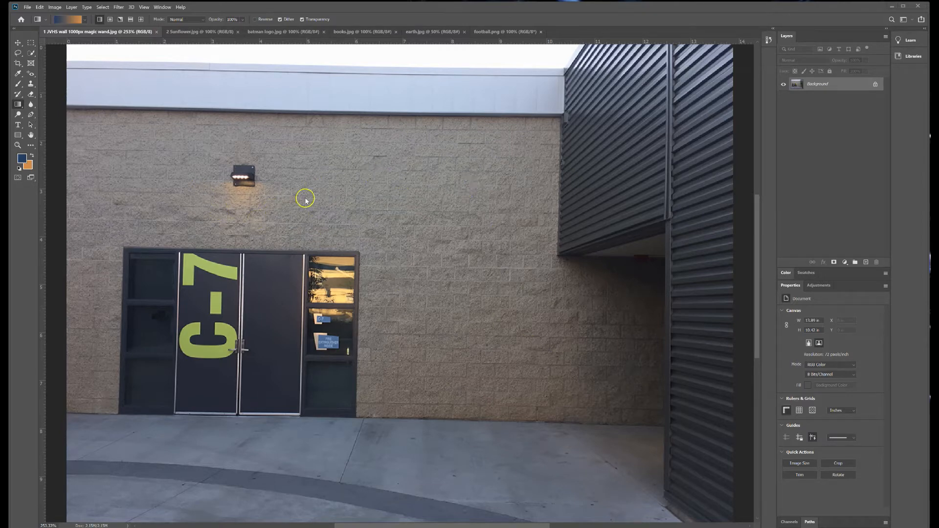
# Open the 2 Sunflower.jpg document fitted to the view and activate the Magic Wand tool.
pyautogui.click(183, 32)
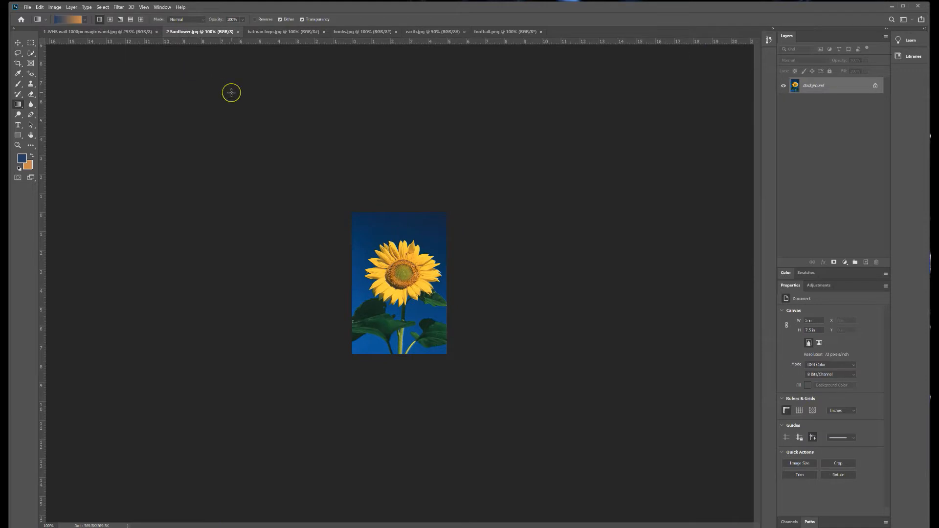
pyautogui.hotkey('ctrl', '0')
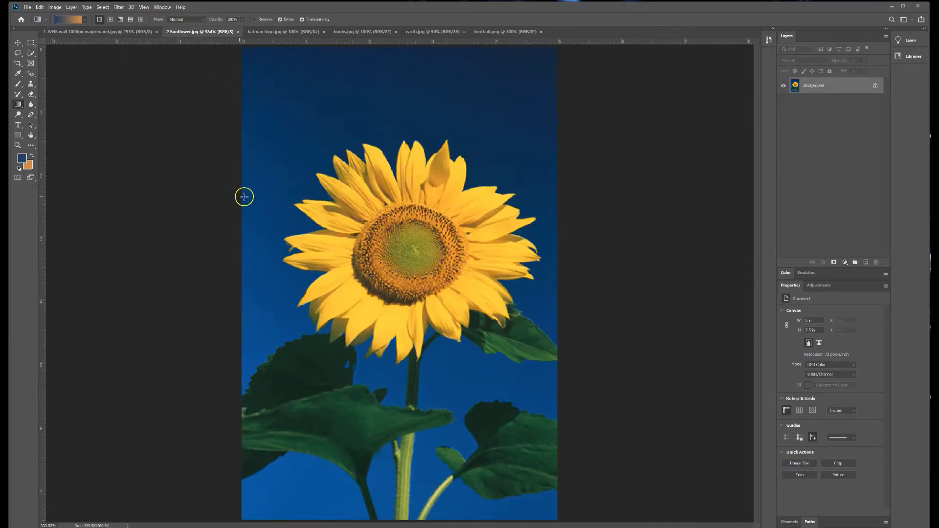
pyautogui.click(31, 53)
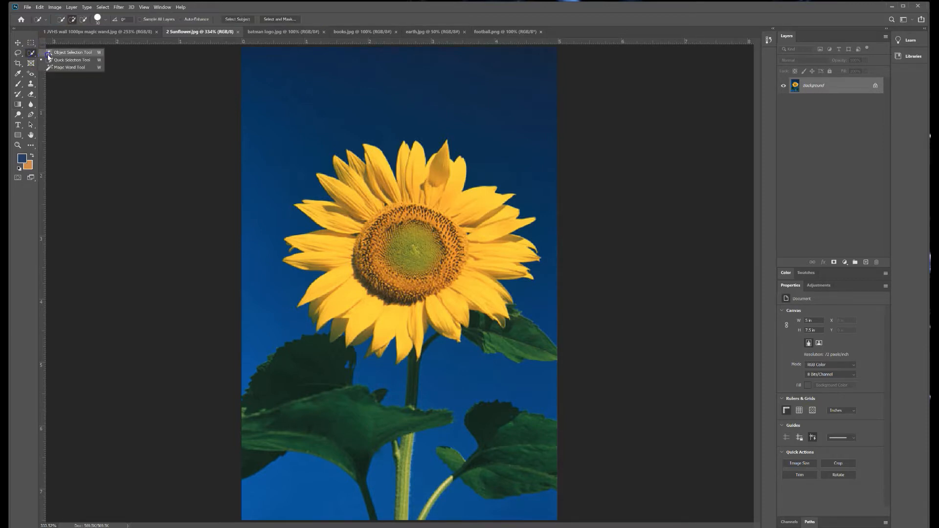
pyautogui.click(61, 70)
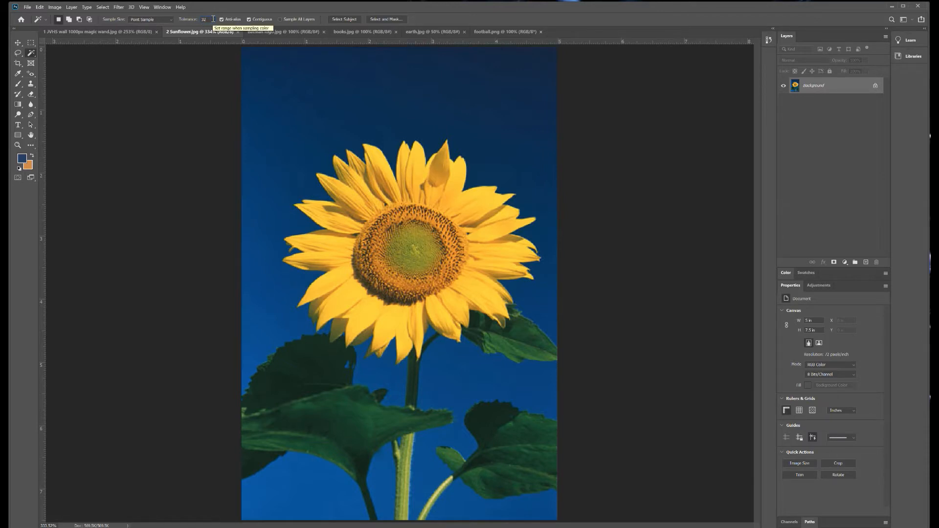
pyautogui.click(70, 20)
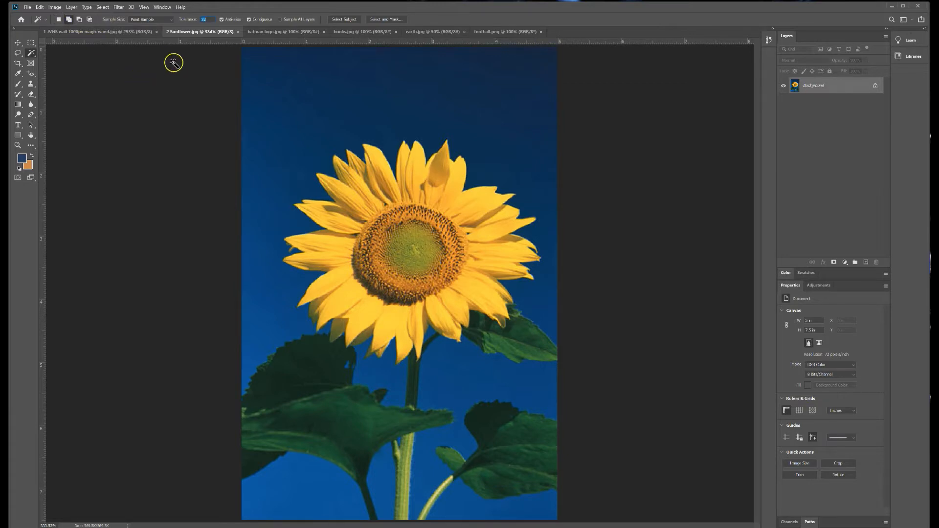
pyautogui.click(288, 121)
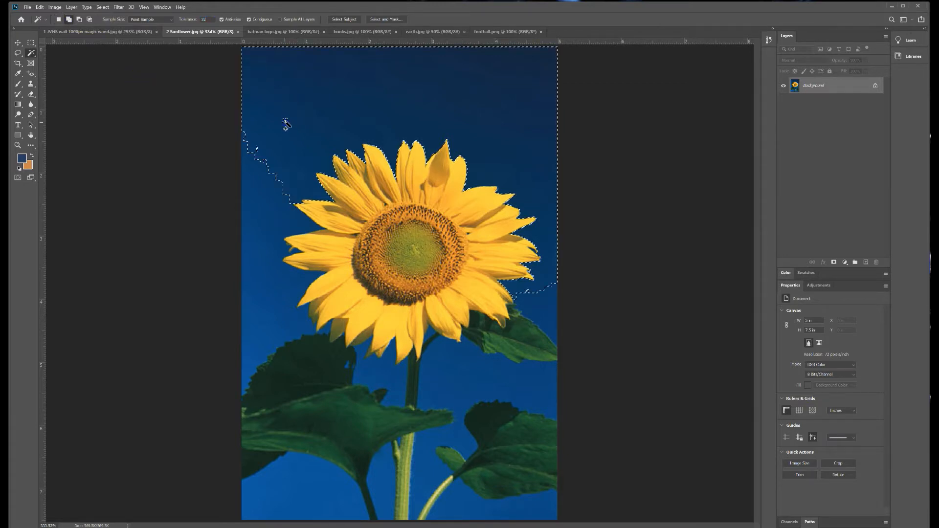
pyautogui.click(551, 316)
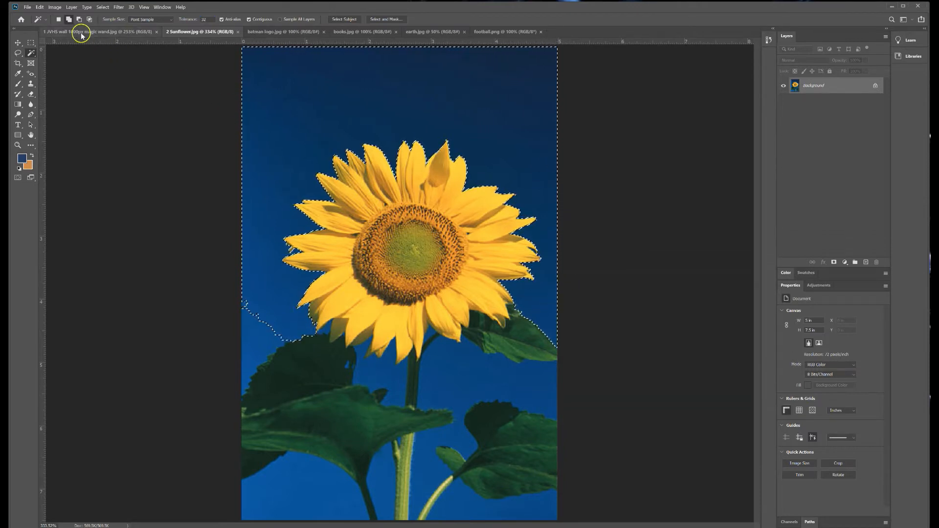
pyautogui.hotkey('ctrl', 'd')
# Select all of the blue background around the flower, stem and leaves with the Magic Wand, adding each area to the selection.
pyautogui.click(58, 21)
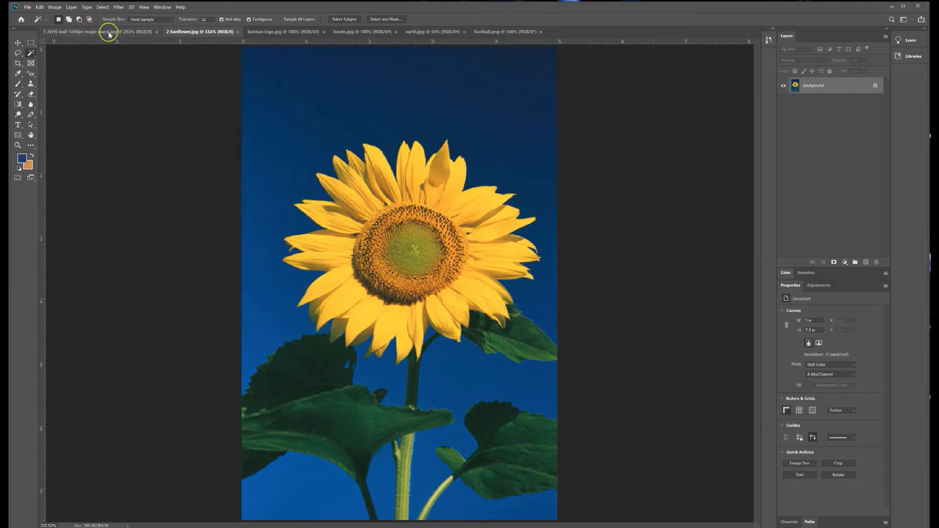
pyautogui.click(289, 149)
pyautogui.click(288, 322)
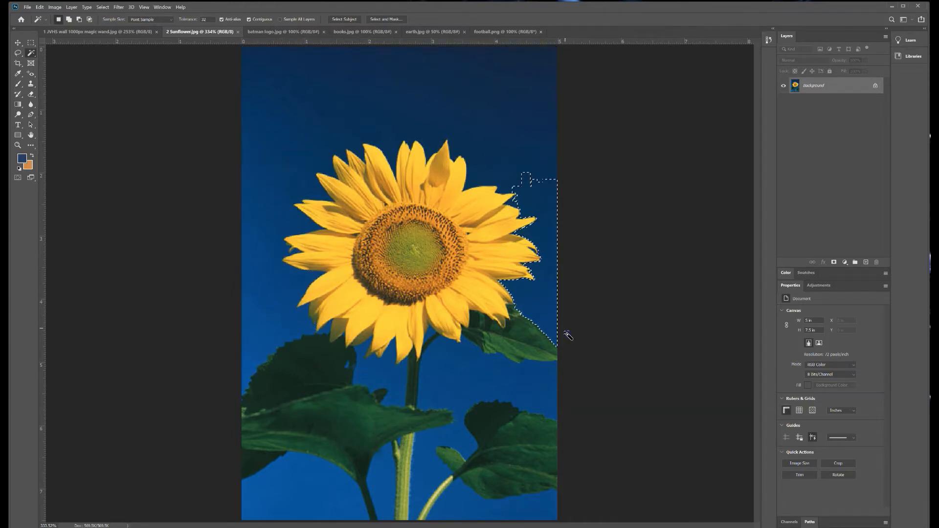
pyautogui.click(68, 20)
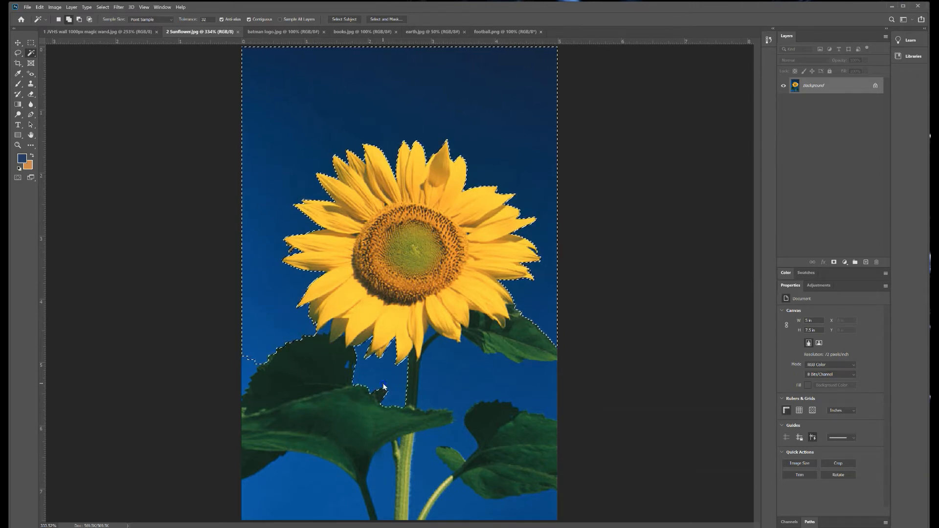
pyautogui.click(446, 359)
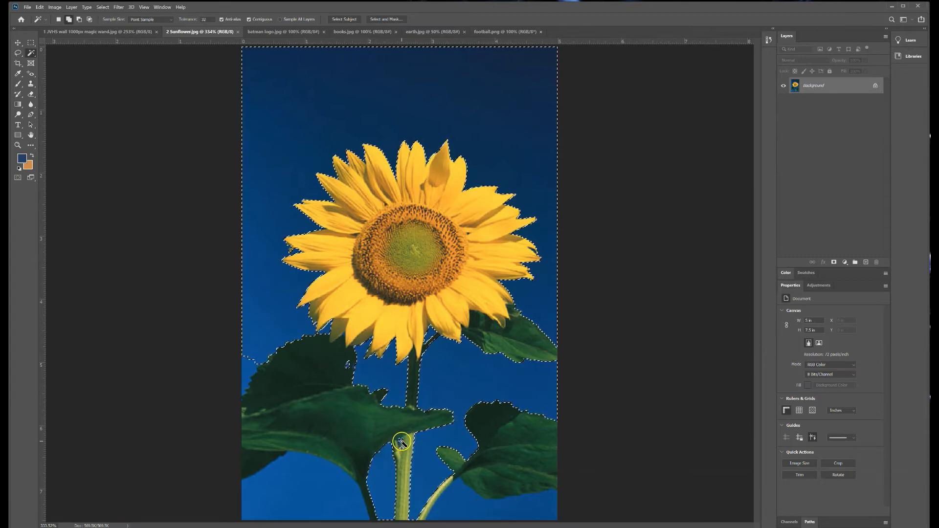
pyautogui.click(298, 493)
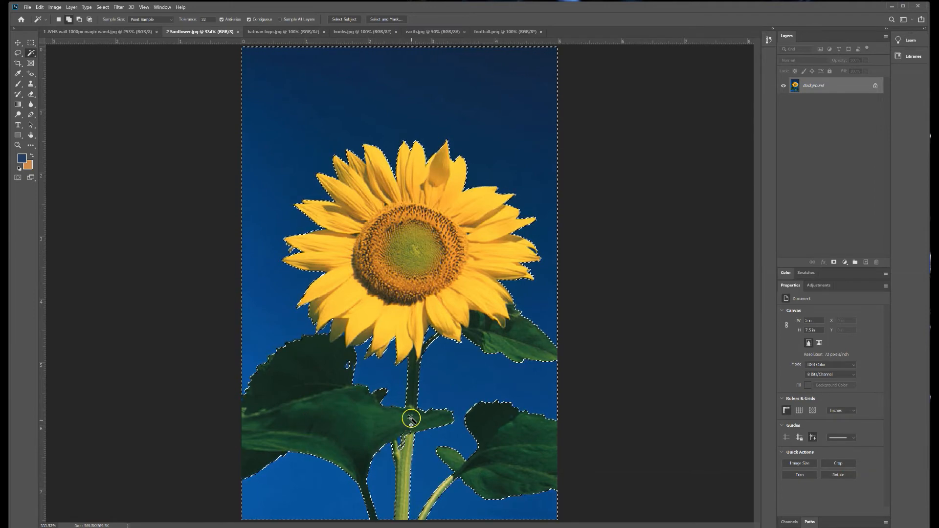
# Refine the background selection around the stem below the large leaf, using the Magic Wand's add and subtract modes.
pyautogui.click(79, 20)
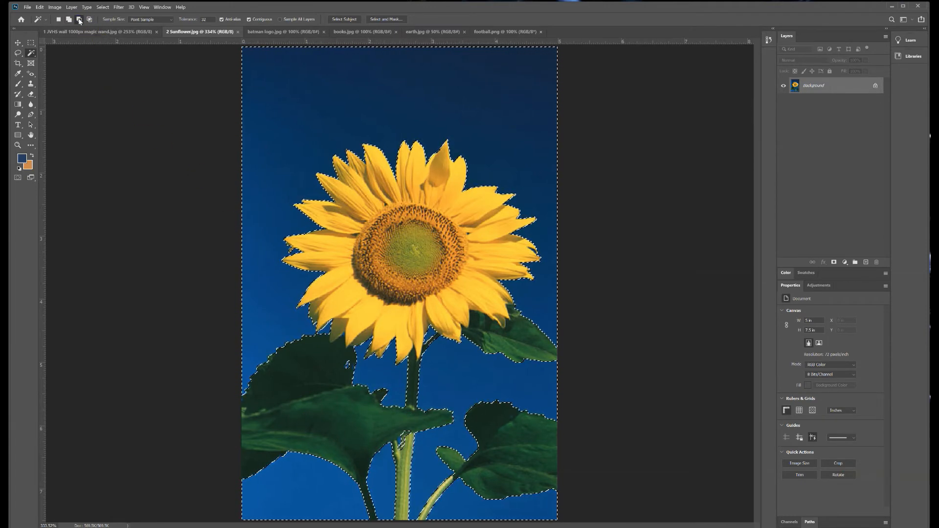
pyautogui.click(79, 20)
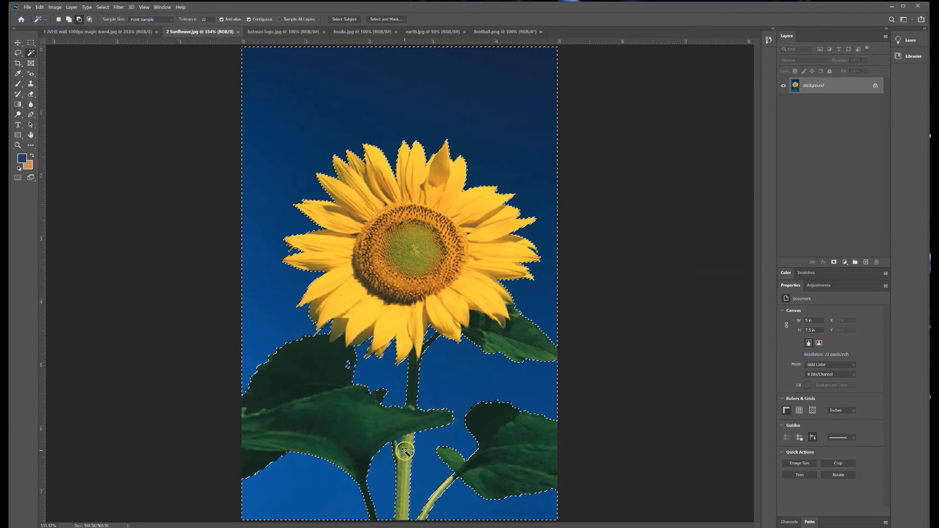
pyautogui.click(69, 20)
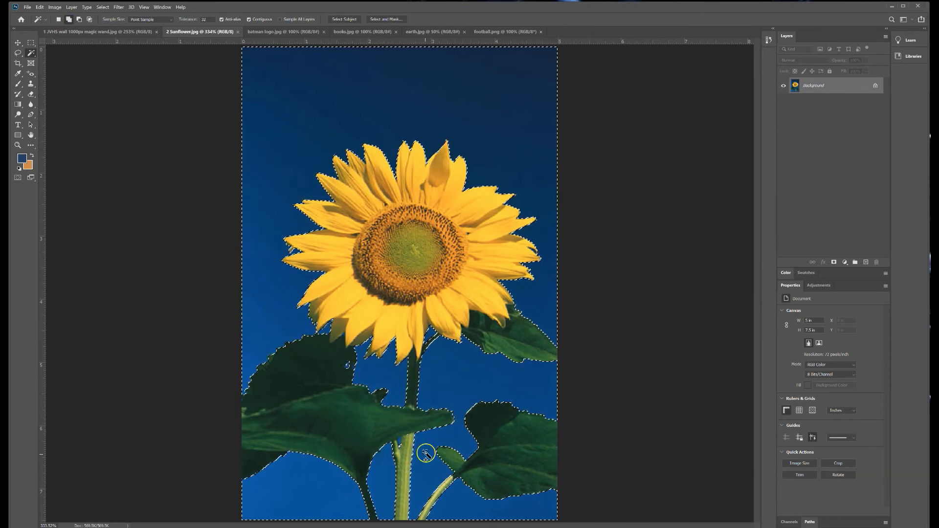
pyautogui.scroll(3, 392, 449)
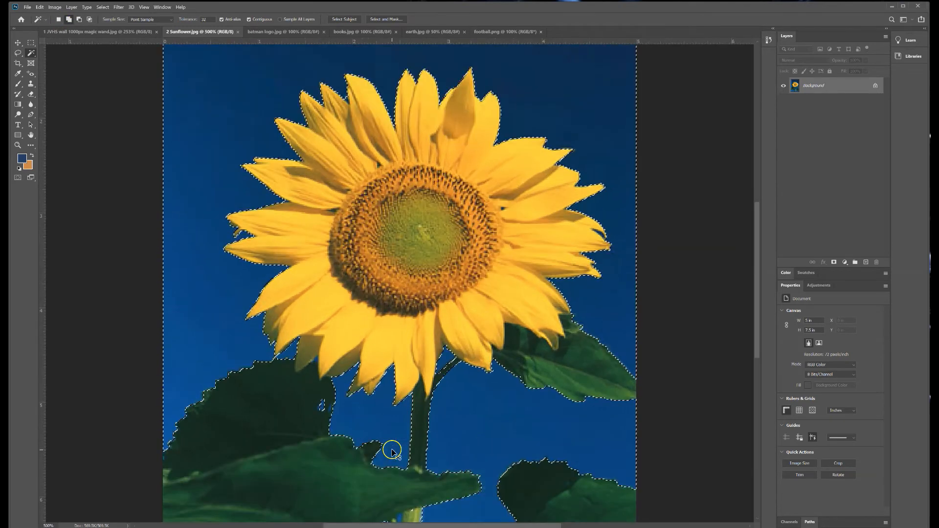
pyautogui.scroll(-2, 356, 388)
pyautogui.scroll(-2, 355, 388)
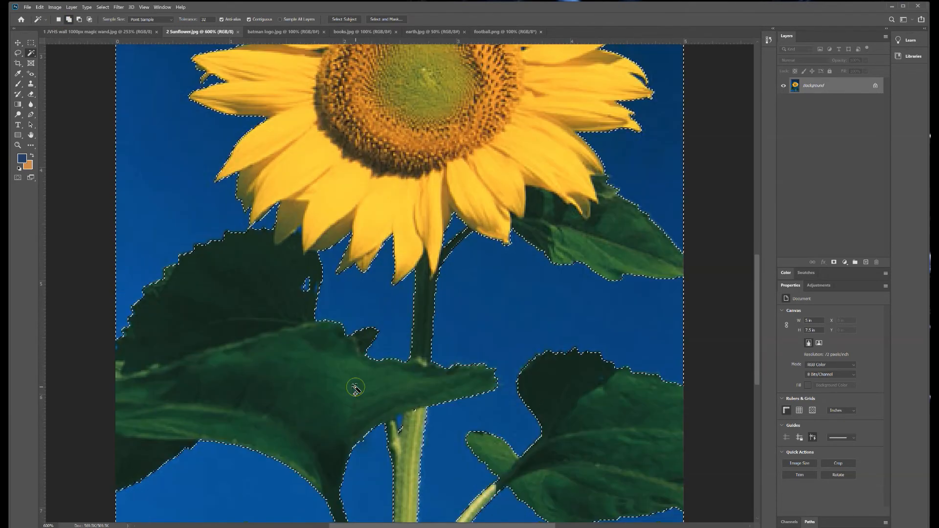
pyautogui.click(400, 383)
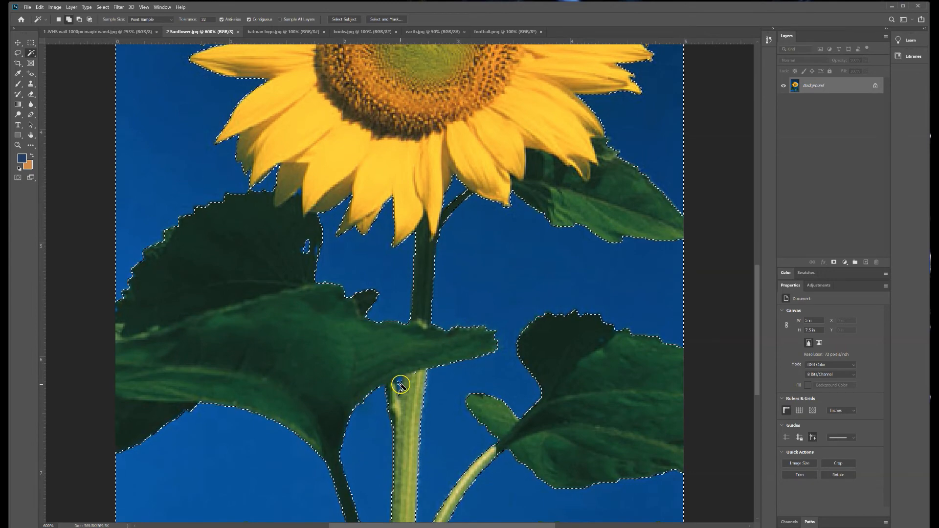
pyautogui.click(79, 19)
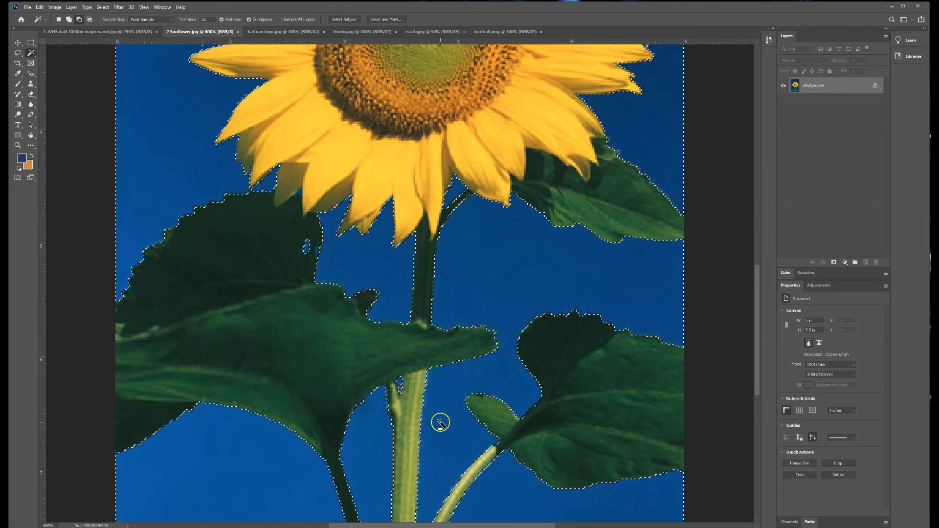
pyautogui.hotkey('ctrl', '0')
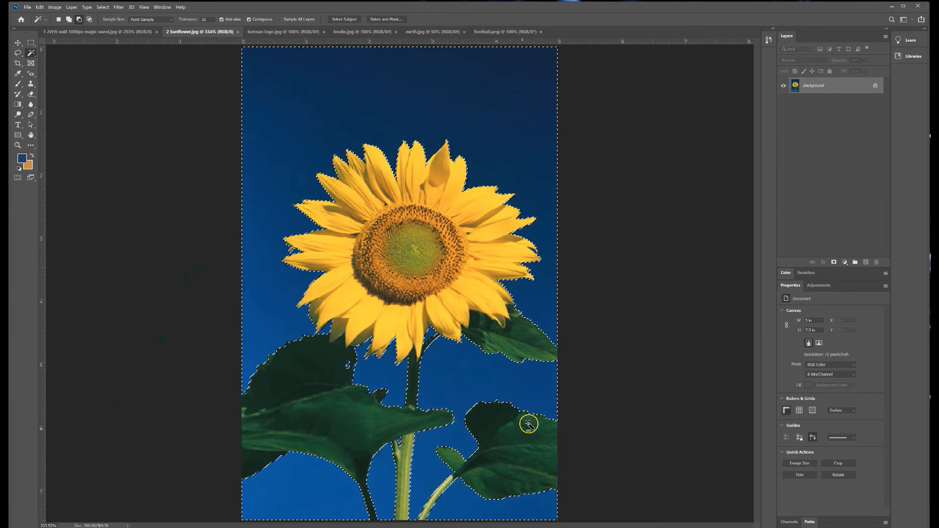
# Invert the selection so it covers the sunflower with its stem and leaves instead of the background.
pyautogui.click(103, 7)
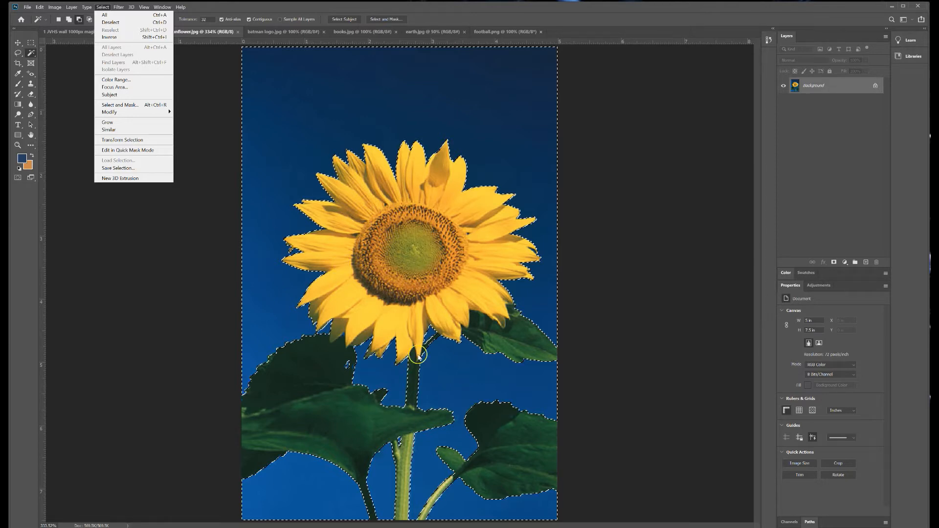
pyautogui.click(115, 38)
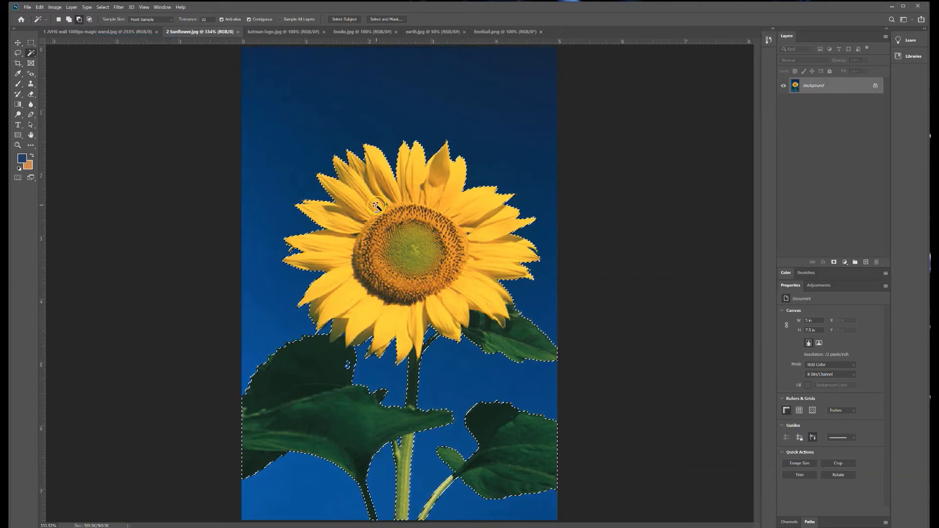
pyautogui.hotkey('ctrl', 'd')
pyautogui.click(393, 127)
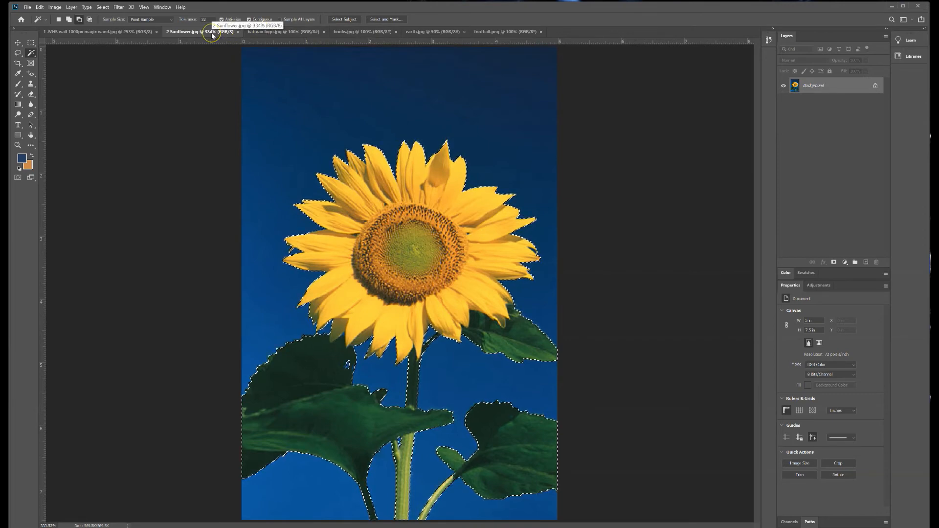
# Arrange the documents as 2-up Vertical and place 1 JVHS wall 1000px magic wand.jpg in the pane opposite the other images.
pyautogui.click(157, 7)
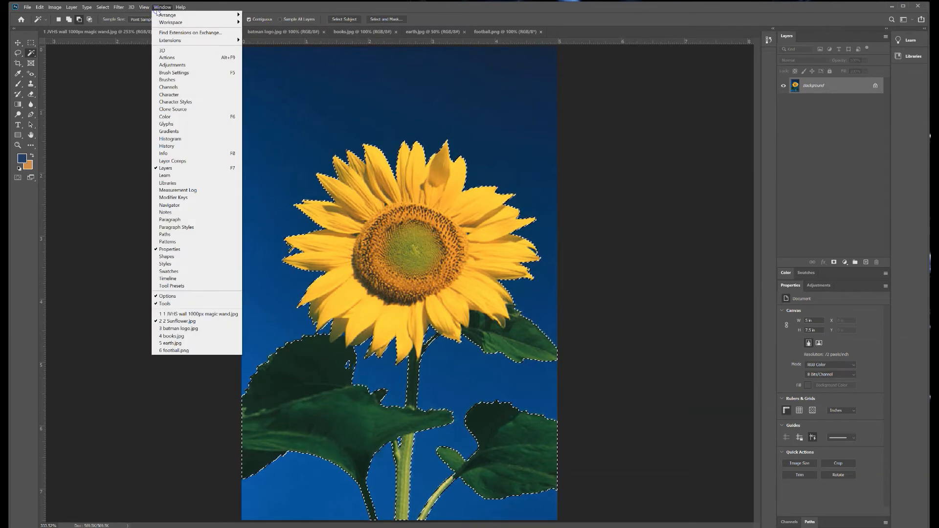
pyautogui.click(165, 15)
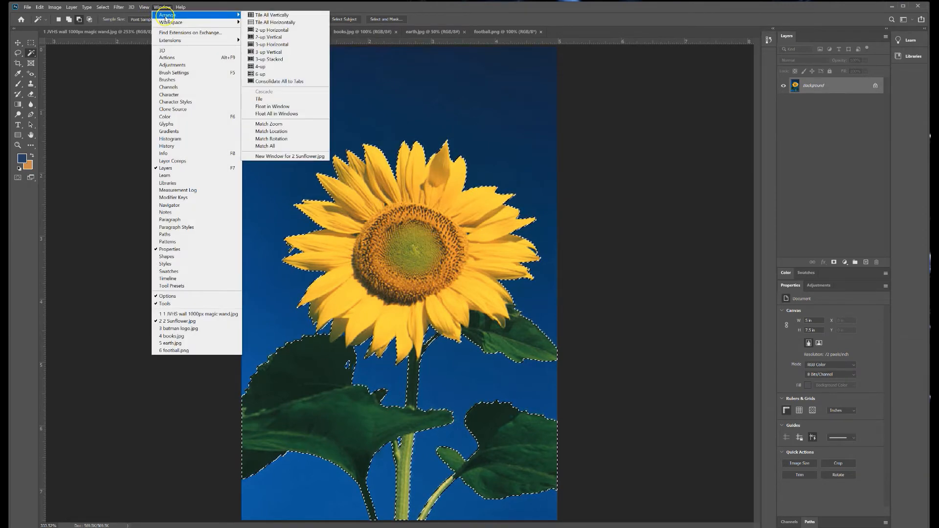
pyautogui.click(272, 39)
pyautogui.click(83, 33)
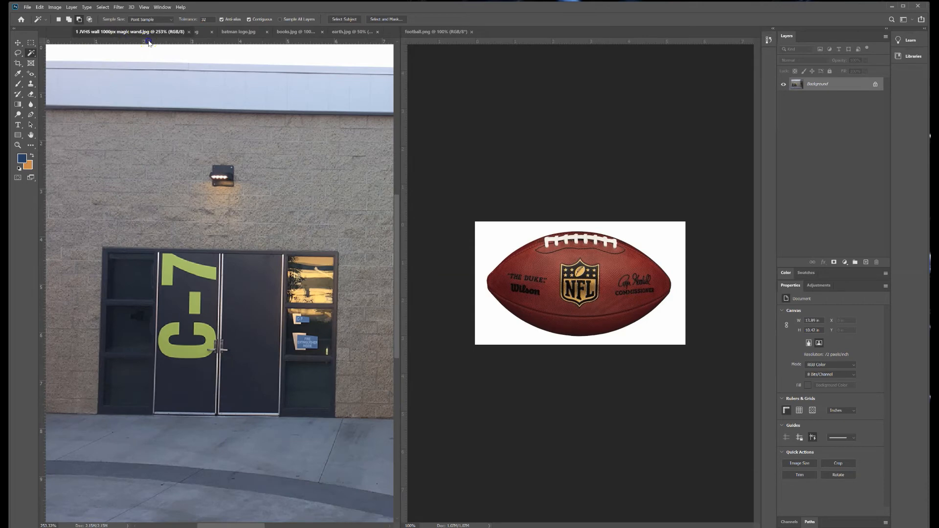
pyautogui.moveTo(150, 43); pyautogui.dragTo(377, 34)
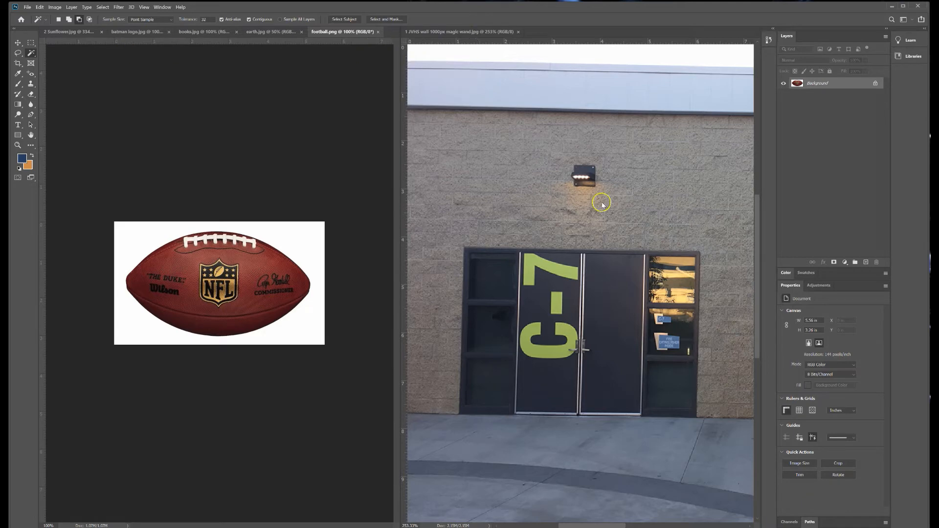
# Copy the selected sunflower from 2 Sunflower.jpg into the wall image with the Move tool, placing it over the doors.
pyautogui.click(74, 32)
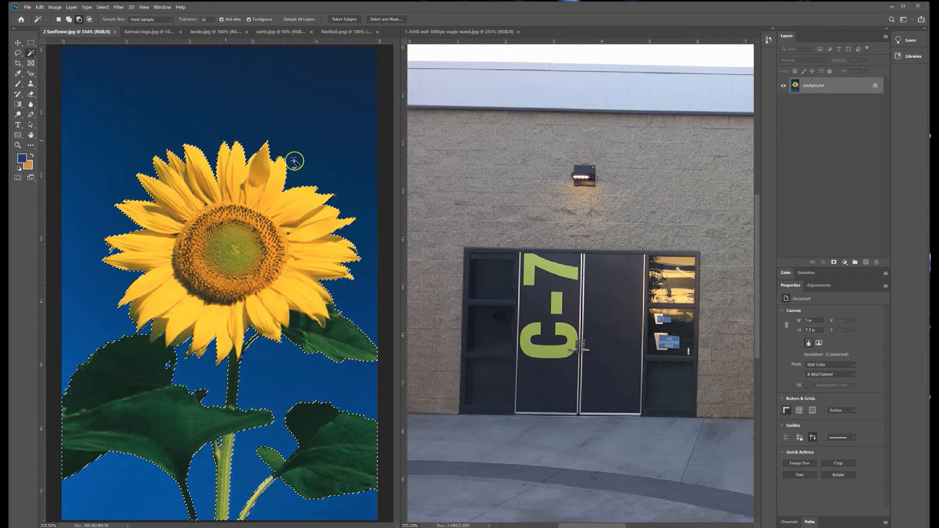
pyautogui.click(17, 43)
pyautogui.moveTo(235, 278); pyautogui.dragTo(549, 289)
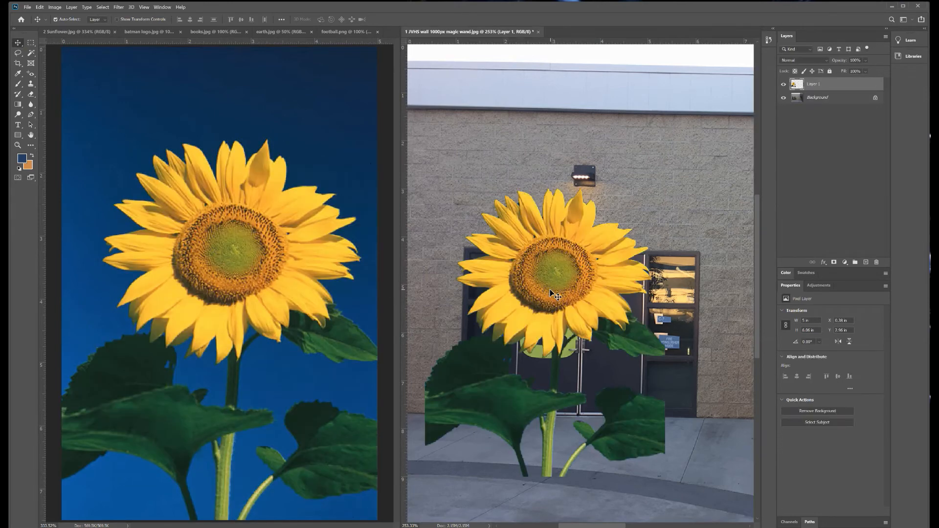
# Rename the pasted flower's layer in the wall image as Sunflower.
pyautogui.click(563, 277)
pyautogui.scroll(-1, 566, 278)
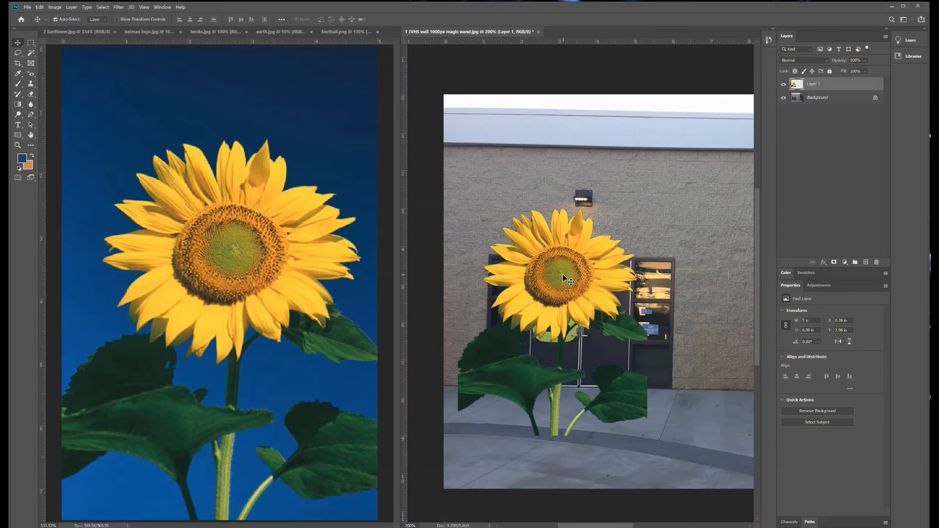
pyautogui.moveTo(628, 314); pyautogui.dragTo(599, 331)
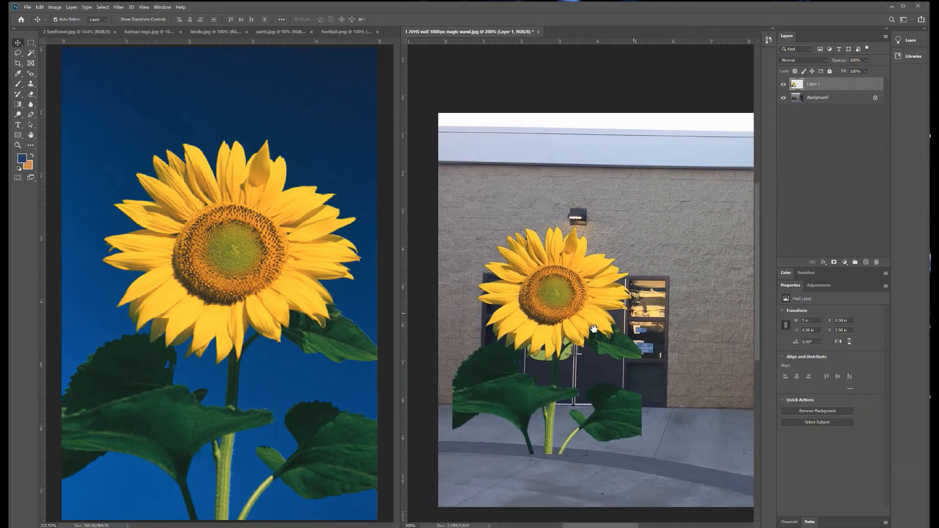
pyautogui.moveTo(655, 314); pyautogui.dragTo(587, 267)
pyautogui.click(807, 87)
pyautogui.doubleClick(812, 85)
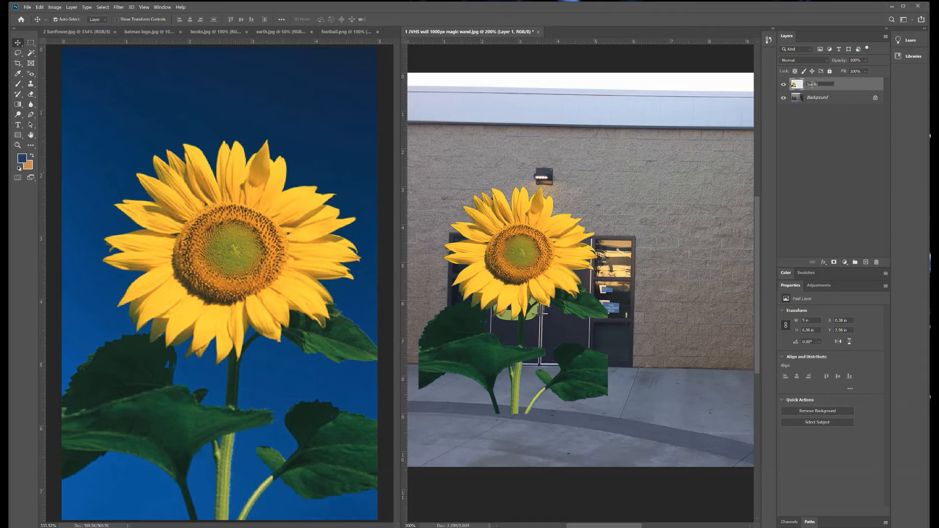
pyautogui.click(731, 183)
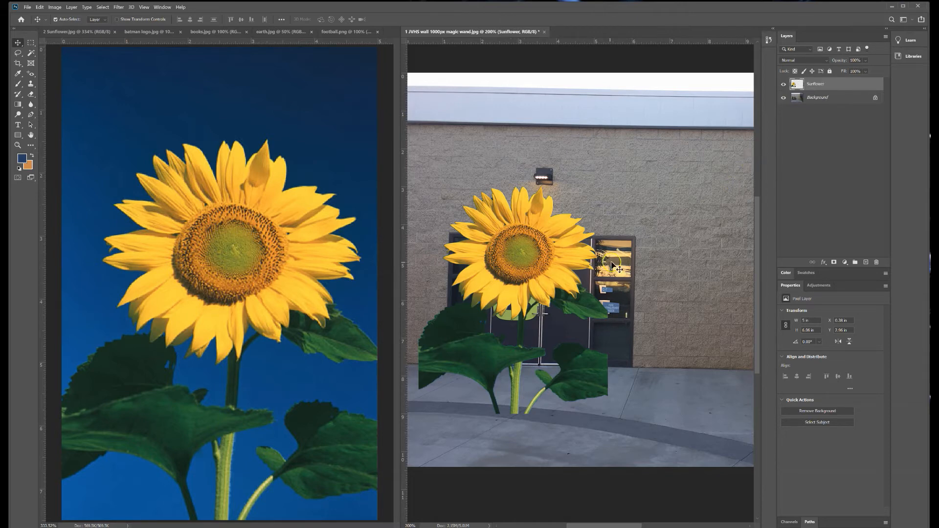
# Scale the sunflower to about 52%, tilt it slightly and stand it at the foot of the wall beside the doors.
pyautogui.moveTo(540, 272); pyautogui.dragTo(704, 226)
pyautogui.hotkey('ctrl', 't')
pyautogui.click(606, 206)
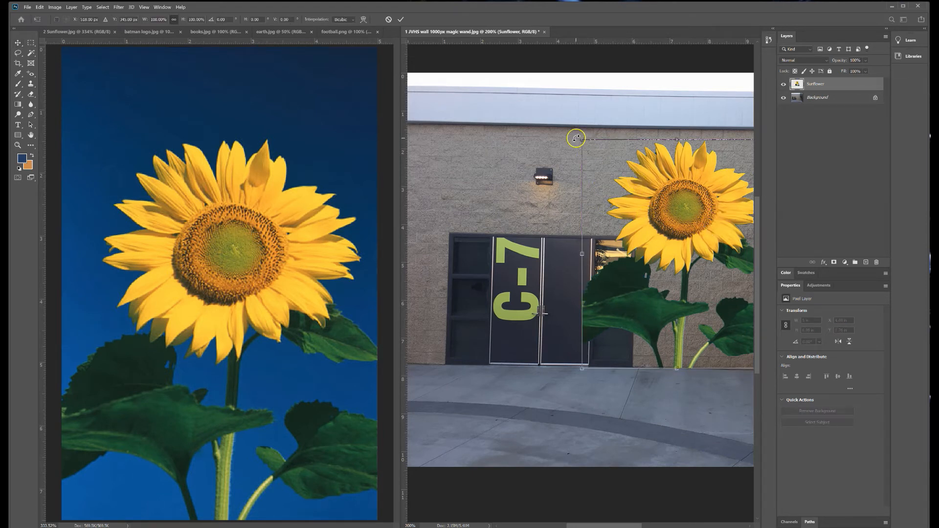
pyautogui.moveTo(579, 140); pyautogui.dragTo(619, 222)
pyautogui.moveTo(614, 356); pyautogui.dragTo(537, 356)
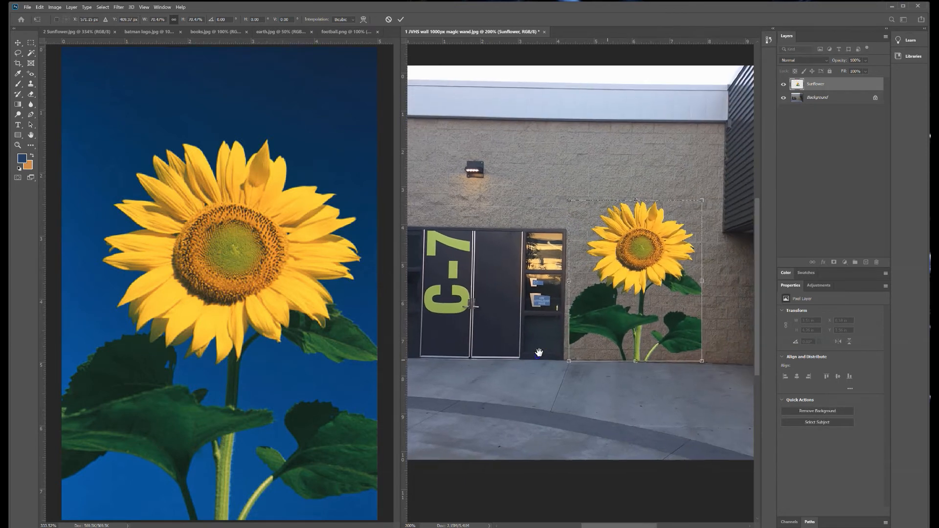
pyautogui.moveTo(566, 200); pyautogui.dragTo(603, 239)
pyautogui.moveTo(651, 293); pyautogui.dragTo(633, 295)
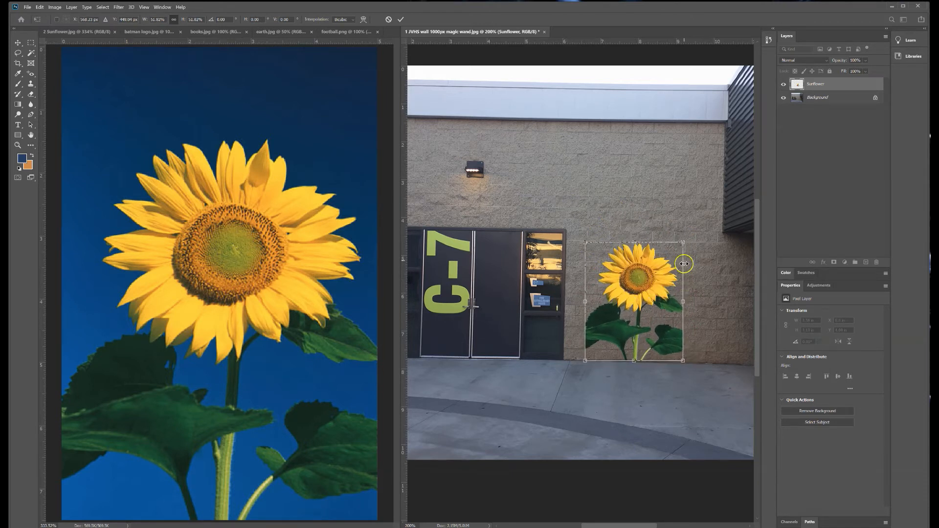
pyautogui.moveTo(685, 234); pyautogui.dragTo(688, 235)
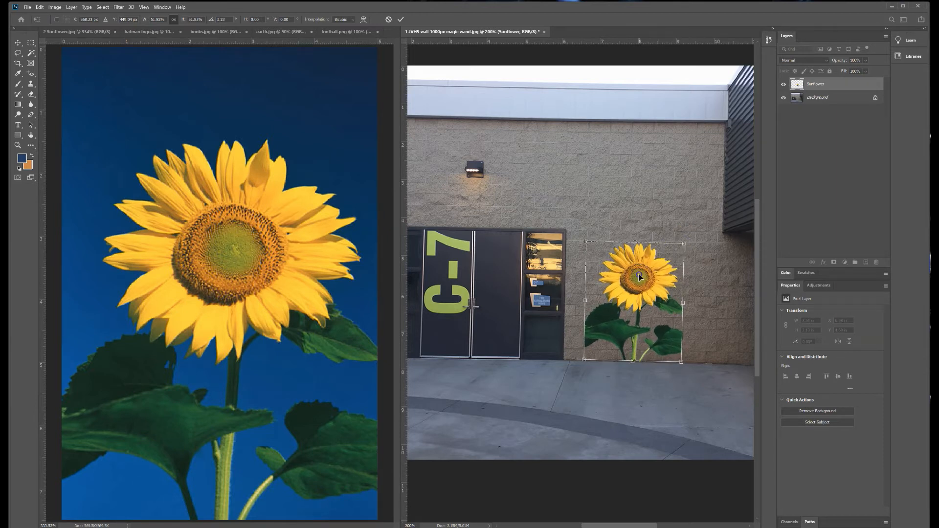
pyautogui.click(688, 282)
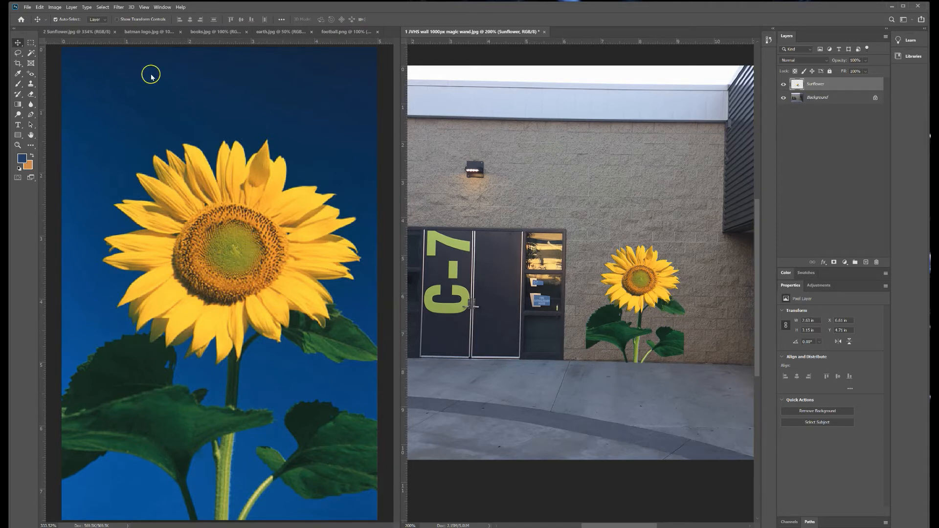
# In batman logo.jpg, select the black areas outside and inside the yellow emblem with the Magic Wand.
pyautogui.click(145, 32)
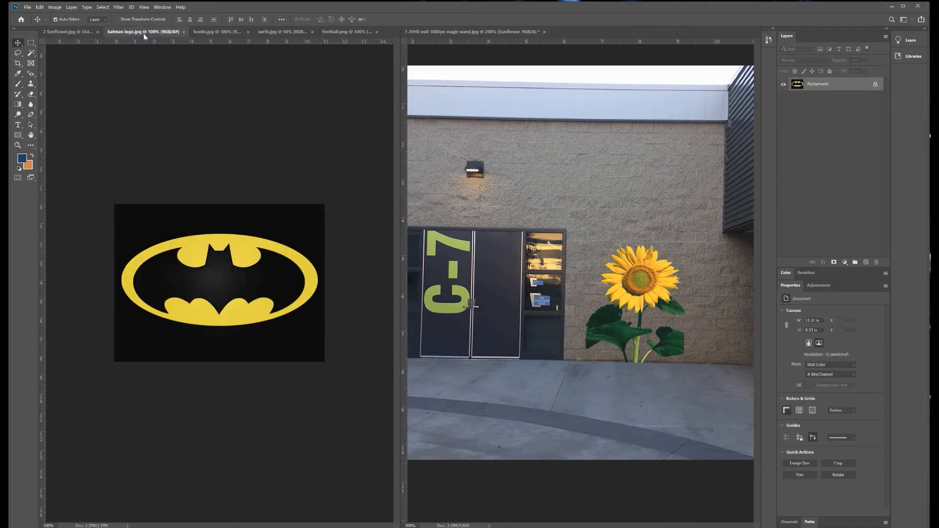
pyautogui.click(33, 54)
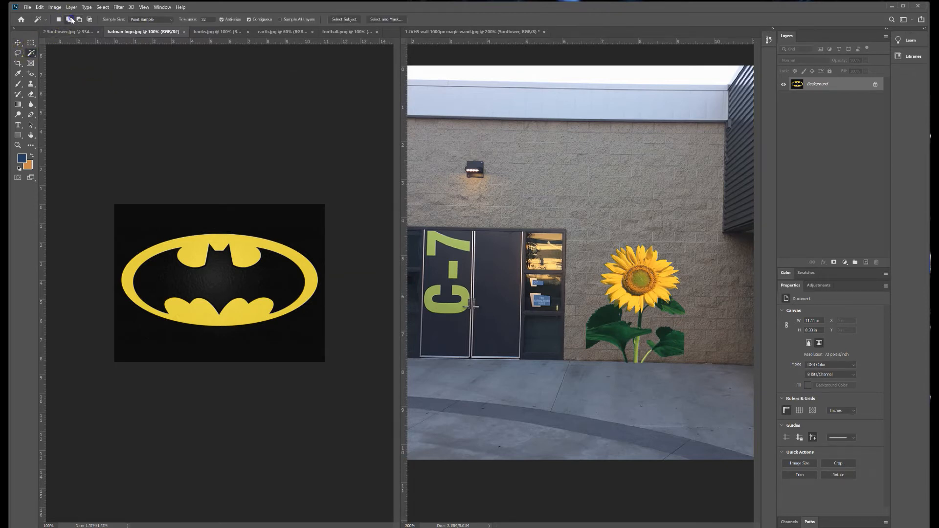
pyautogui.click(307, 238)
pyautogui.click(193, 282)
# Invert the selection and copy the yellow Batman emblem into the wall image with the Move tool.
pyautogui.click(102, 7)
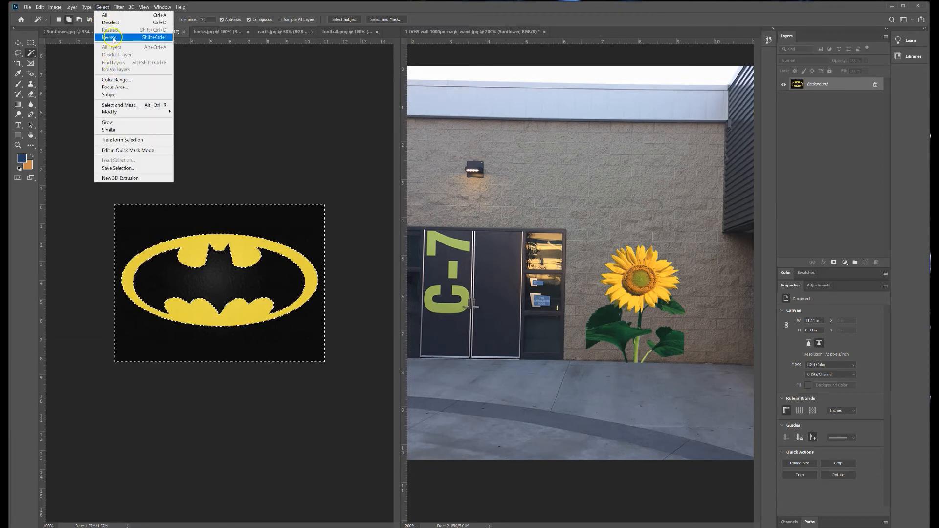
pyautogui.click(115, 44)
pyautogui.click(17, 43)
pyautogui.moveTo(219, 255); pyautogui.dragTo(534, 241)
pyautogui.hotkey('ctrl', 't')
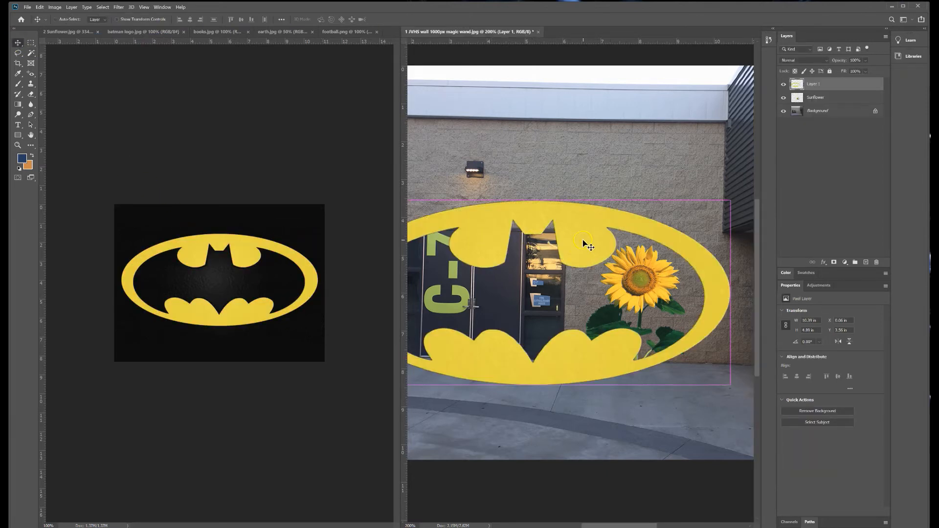
pyautogui.moveTo(730, 202); pyautogui.dragTo(555, 288)
pyautogui.moveTo(476, 309); pyautogui.dragTo(563, 223)
pyautogui.hotkey('ctrl', 'z')
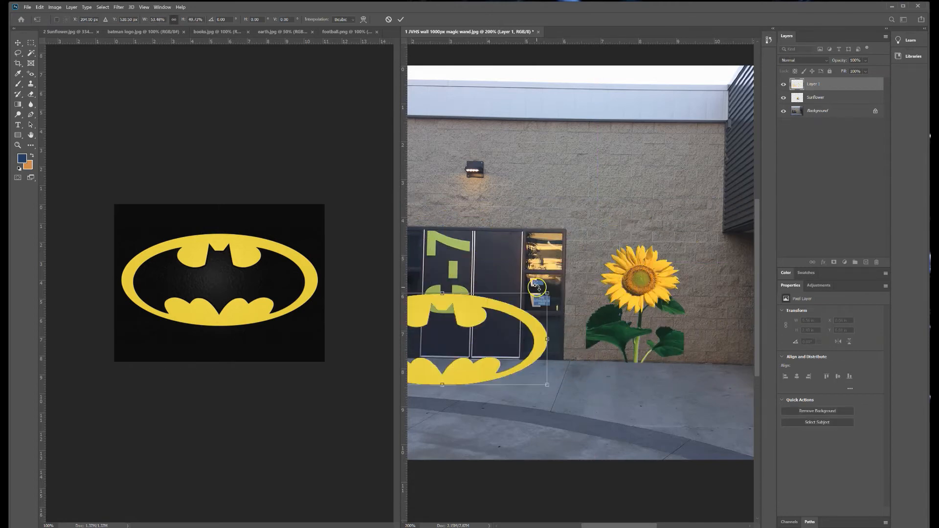
pyautogui.hotkey('ctrl', 'z')
pyautogui.moveTo(731, 199); pyautogui.dragTo(527, 296)
pyautogui.moveTo(455, 312); pyautogui.dragTo(614, 143)
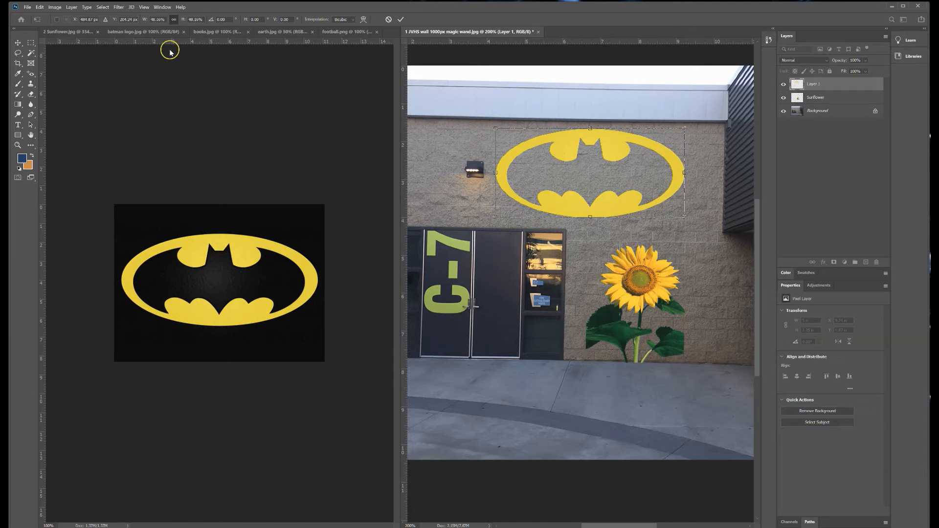
# Bring books.jpg to the front beside the wall image and make the wall image active again.
pyautogui.click(210, 31)
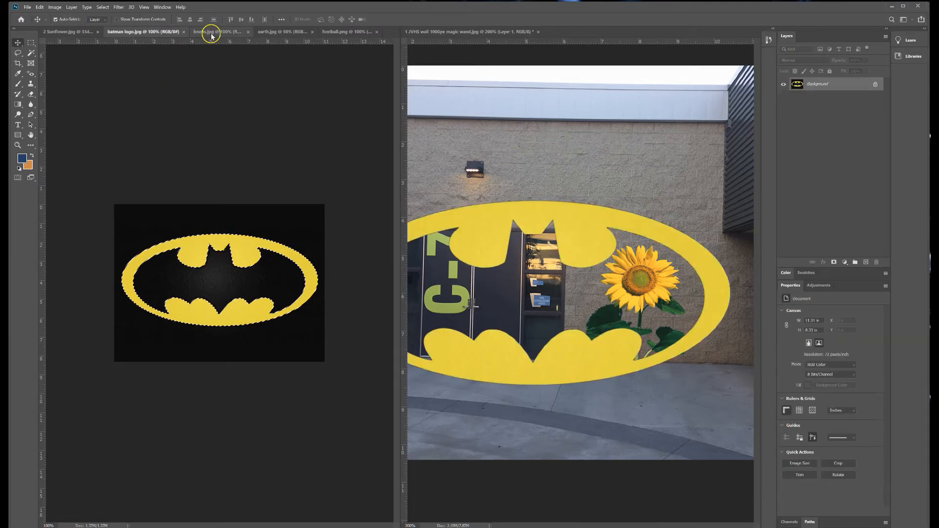
pyautogui.click(513, 168)
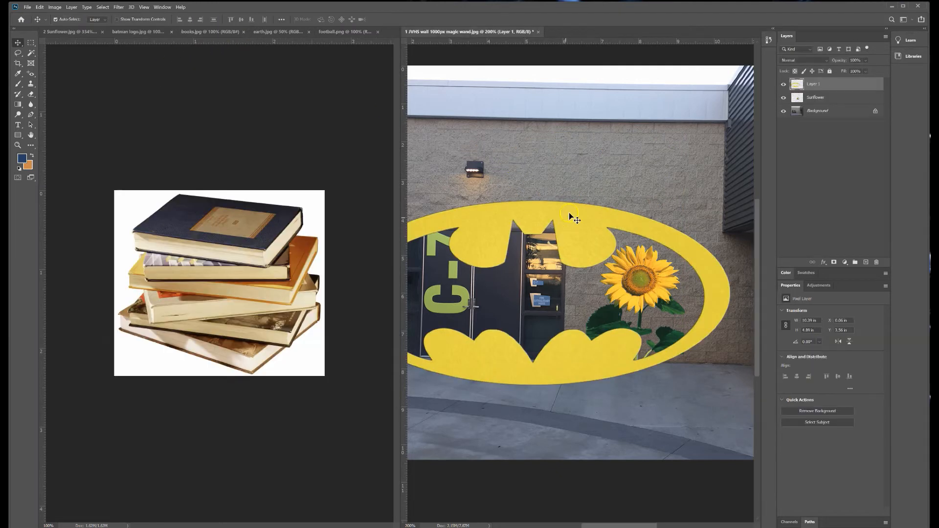
pyautogui.click(563, 243)
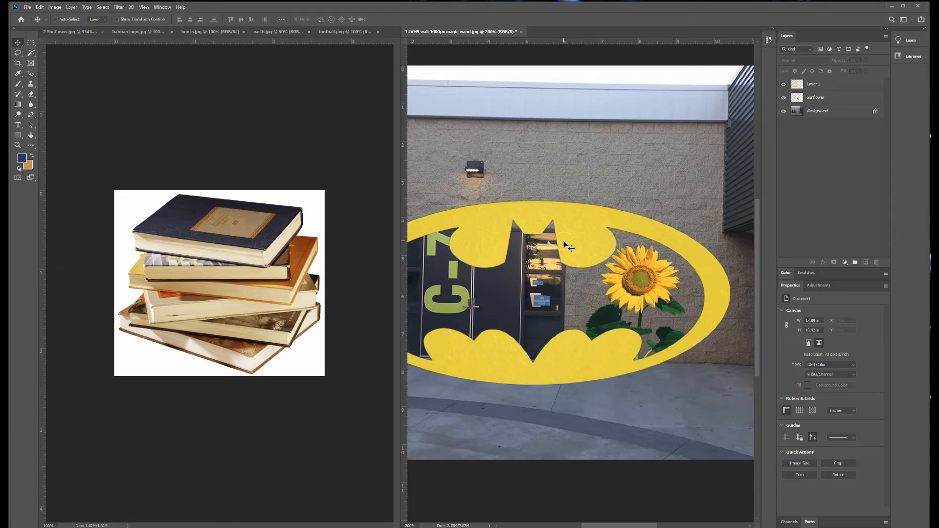
# Fit the Batman emblem on the wall above the sunflower at about 42% scale and name its layer batman.
pyautogui.moveTo(585, 240); pyautogui.dragTo(620, 212)
pyautogui.hotkey('ctrl', 't')
pyautogui.click(706, 181)
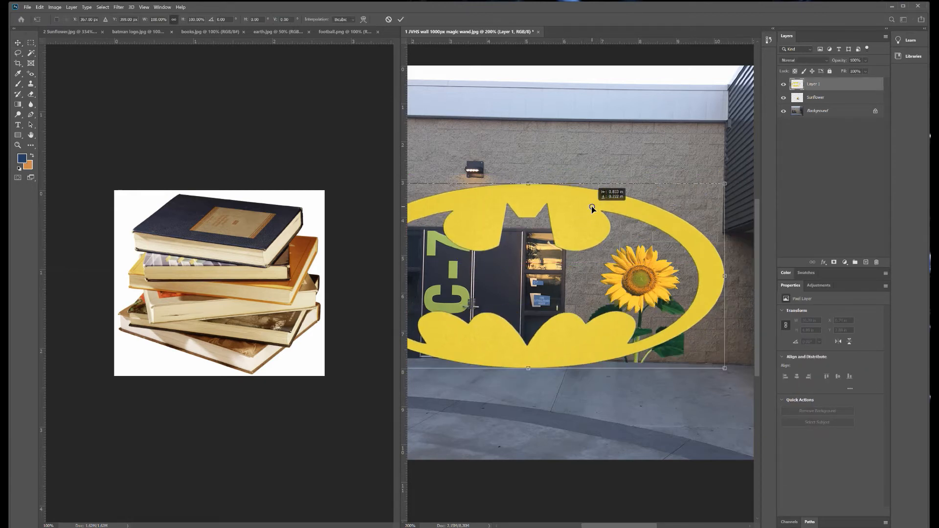
pyautogui.moveTo(723, 186); pyautogui.dragTo(524, 273)
pyautogui.moveTo(443, 307); pyautogui.dragTo(636, 151)
pyautogui.moveTo(705, 222); pyautogui.dragTo(677, 207)
pyautogui.moveTo(617, 149); pyautogui.dragTo(622, 149)
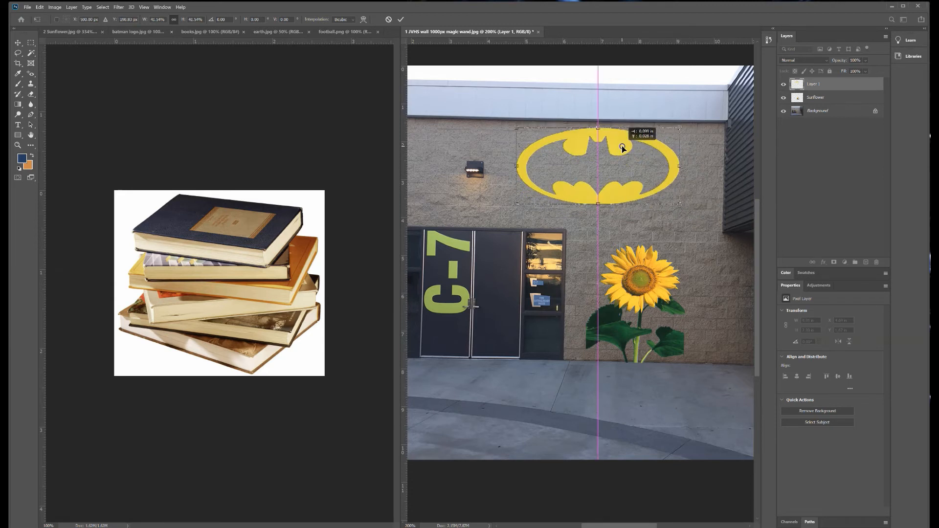
pyautogui.press('Return')
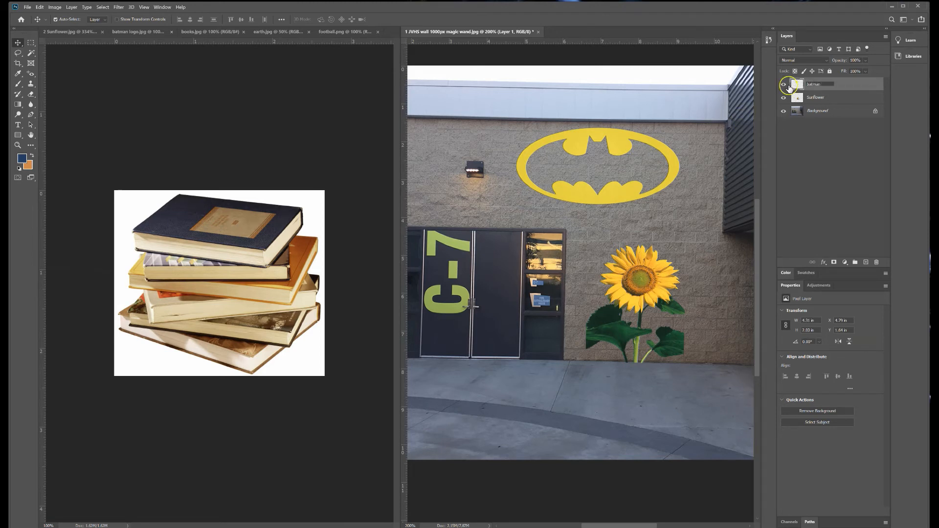
pyautogui.click(822, 149)
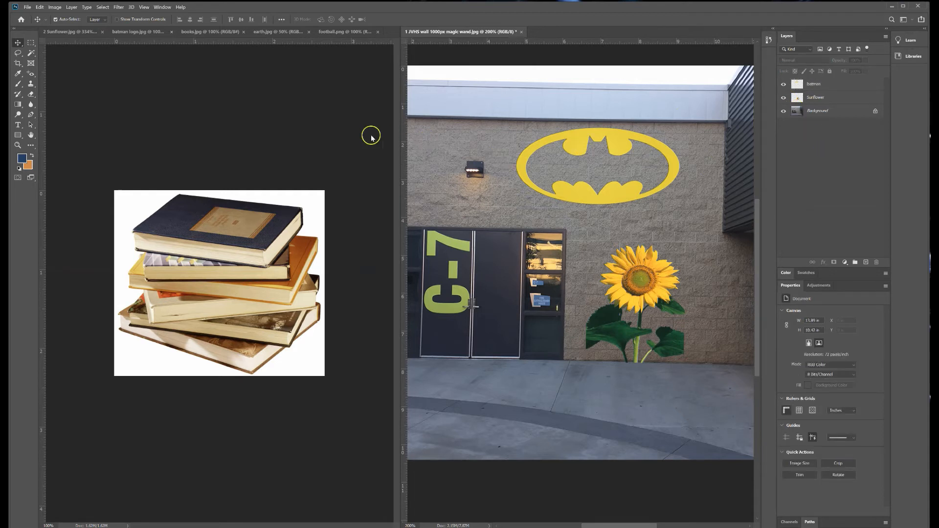
# Select the white background around the book stack in books.jpg with the Magic Wand.
pyautogui.click(257, 174)
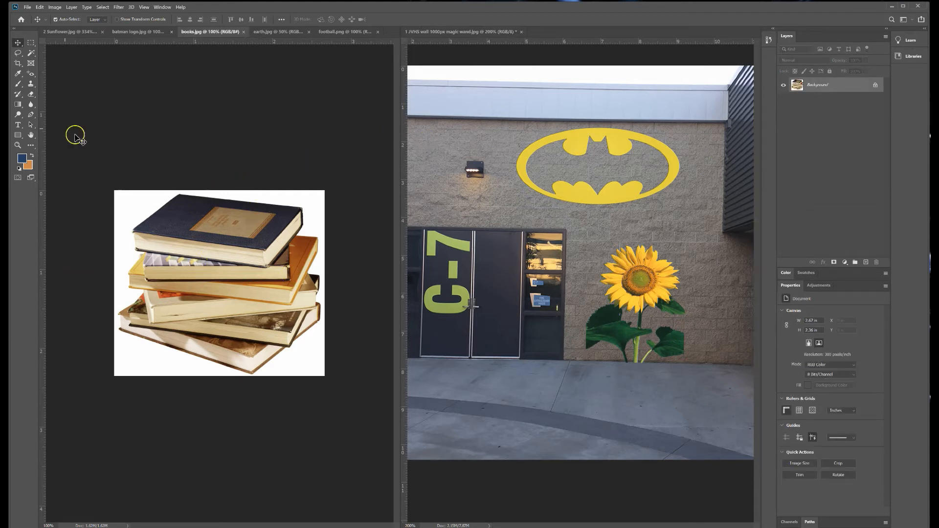
pyautogui.click(31, 53)
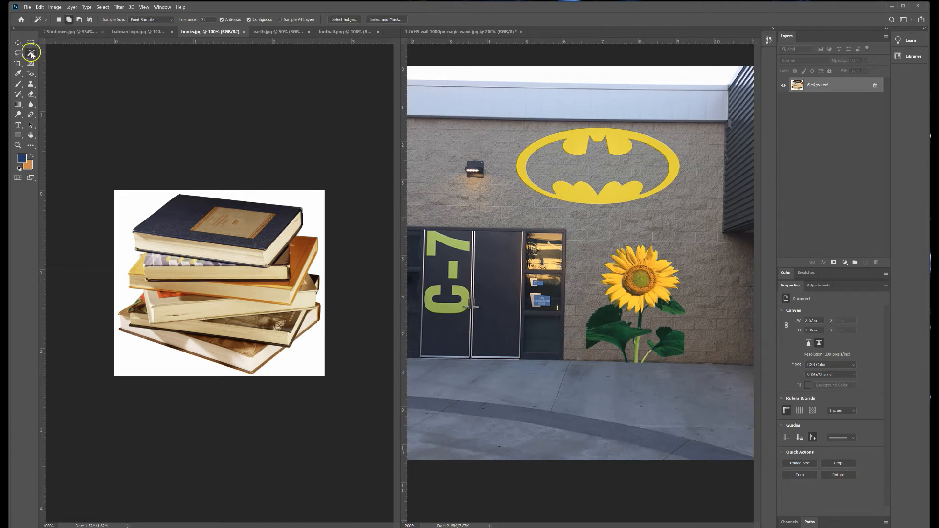
pyautogui.click(118, 247)
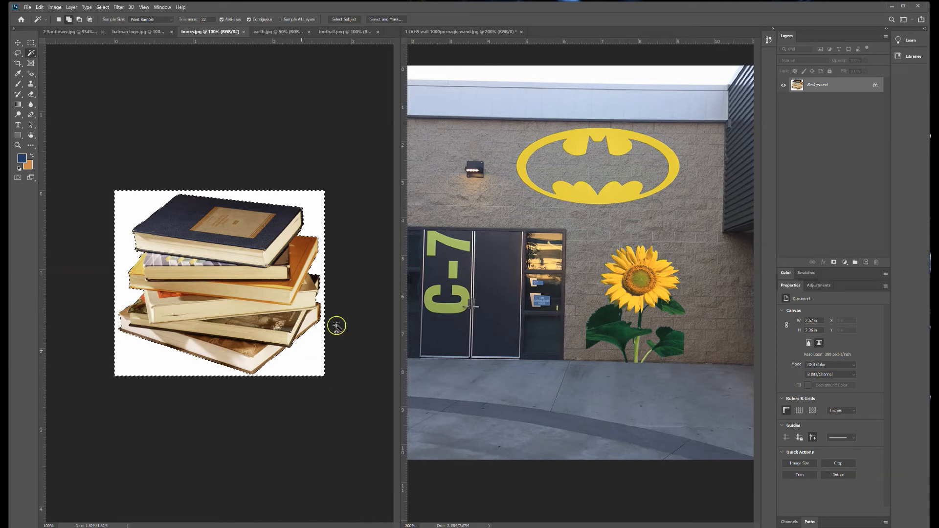
# Invert the selection to the book stack and copy it into the wall image with the Move tool.
pyautogui.click(103, 7)
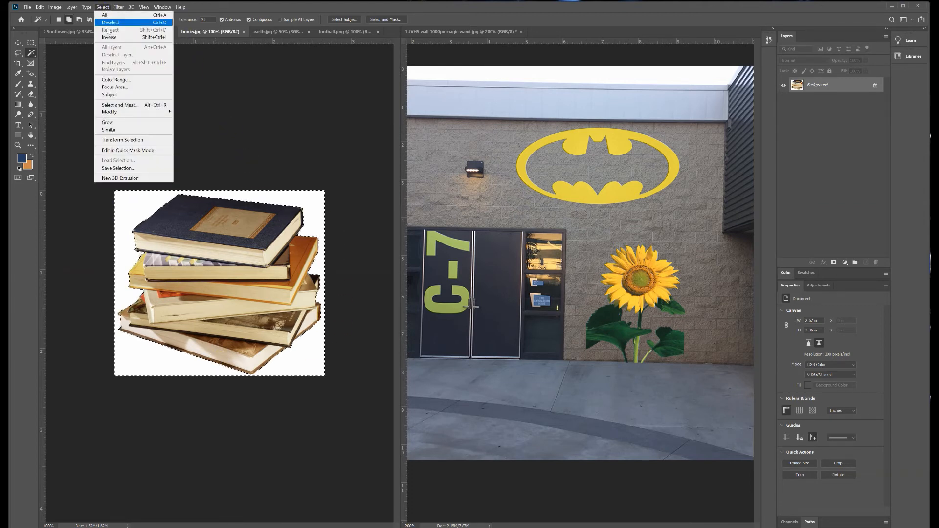
pyautogui.click(109, 37)
pyautogui.click(18, 43)
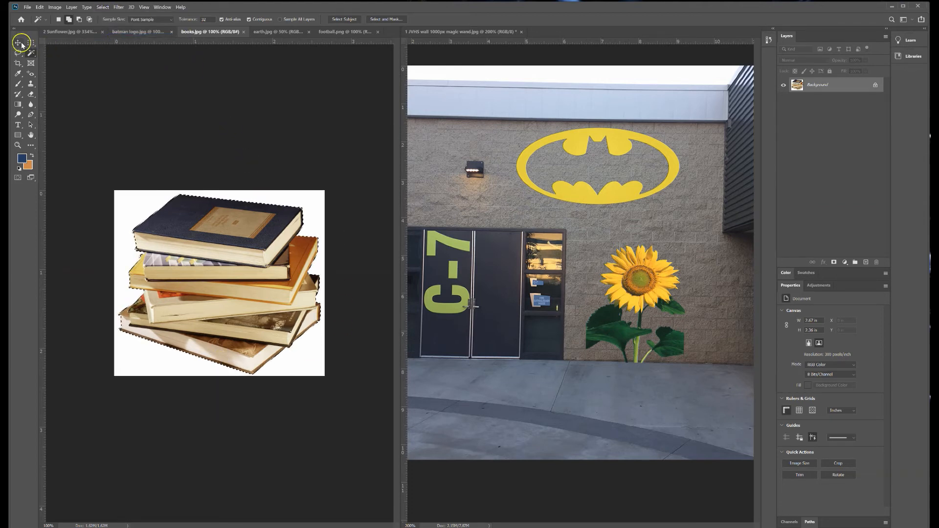
pyautogui.moveTo(220, 274); pyautogui.dragTo(510, 277)
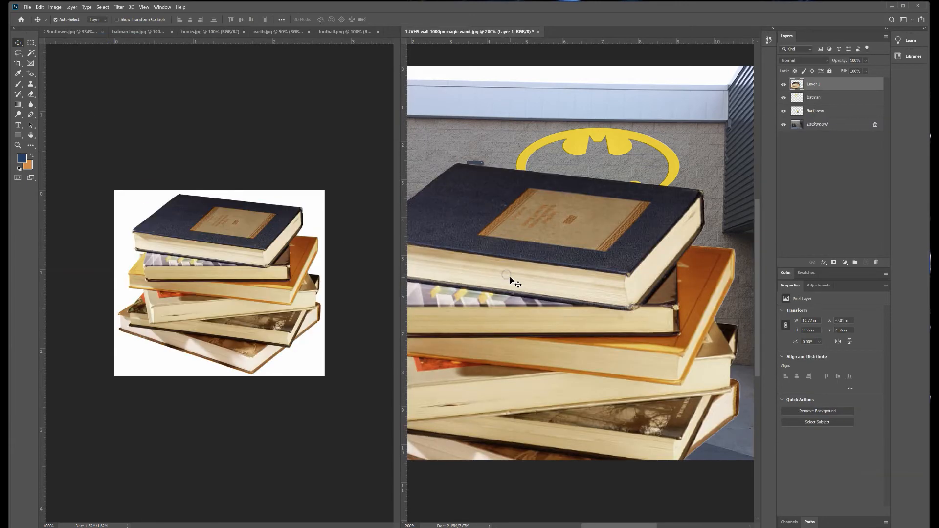
# Scale the book stack to about 1.2 in wide on the door beside the C-7 lettering and name its layer Books.
pyautogui.hotkey('ctrl', 't')
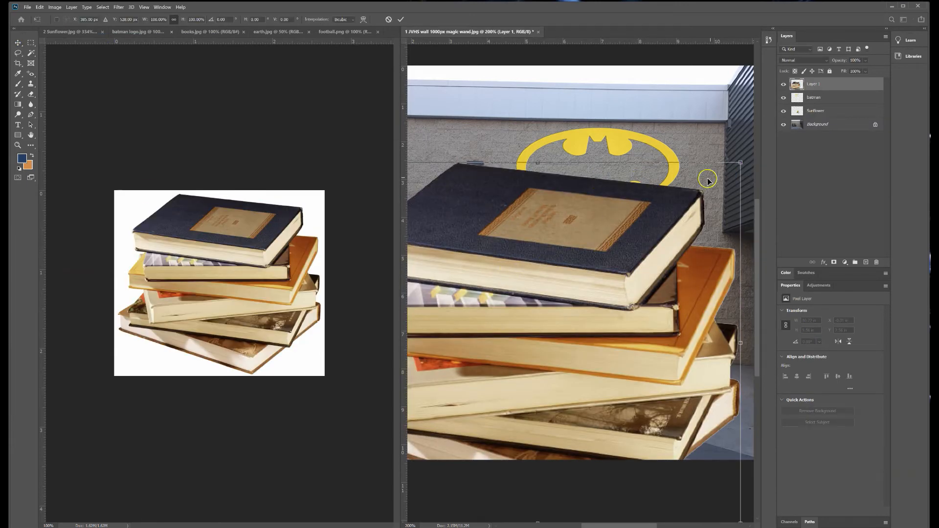
pyautogui.moveTo(741, 163); pyautogui.dragTo(508, 264)
pyautogui.press('Return')
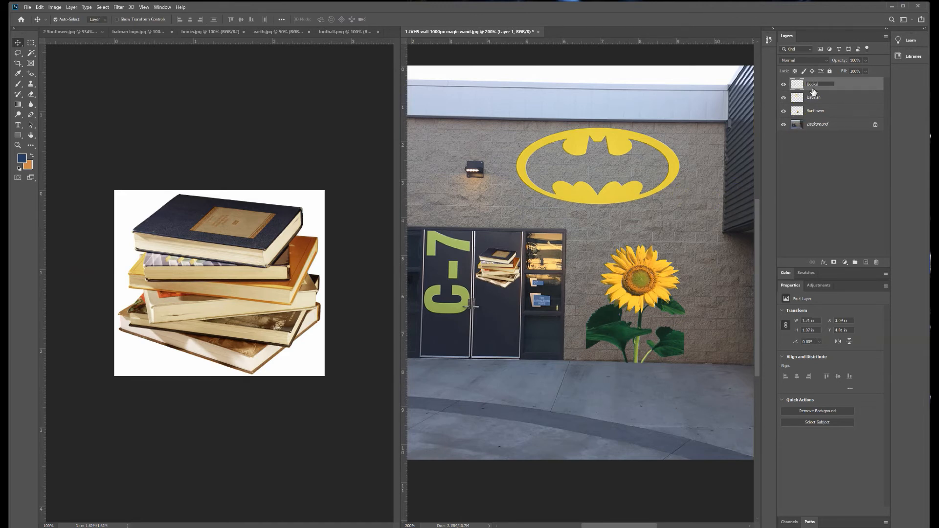
pyautogui.click(812, 194)
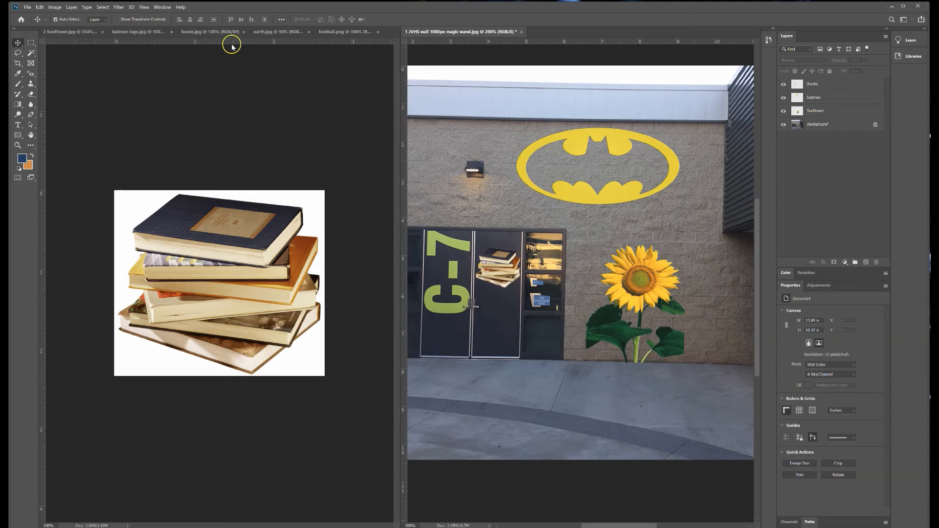
# Select the black background around the globe in earth.jpg with the Magic Wand.
pyautogui.click(262, 35)
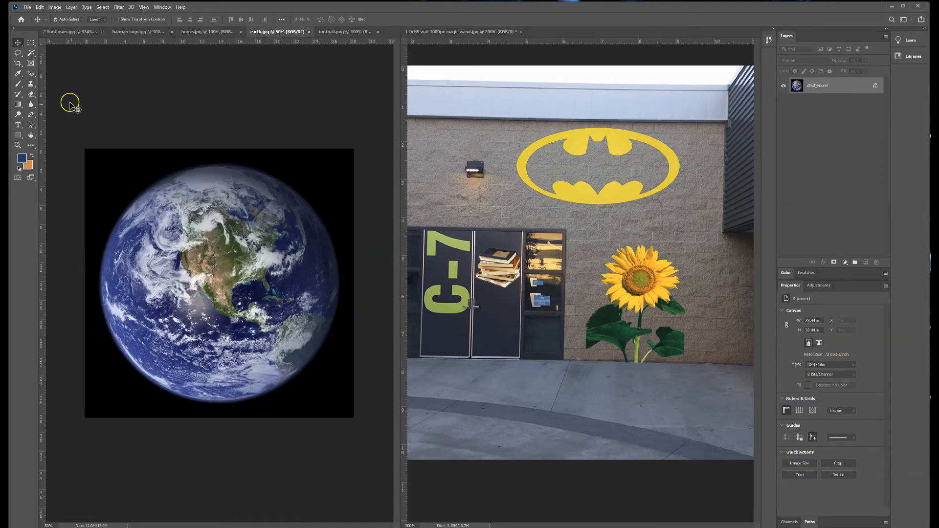
pyautogui.click(31, 54)
pyautogui.click(156, 153)
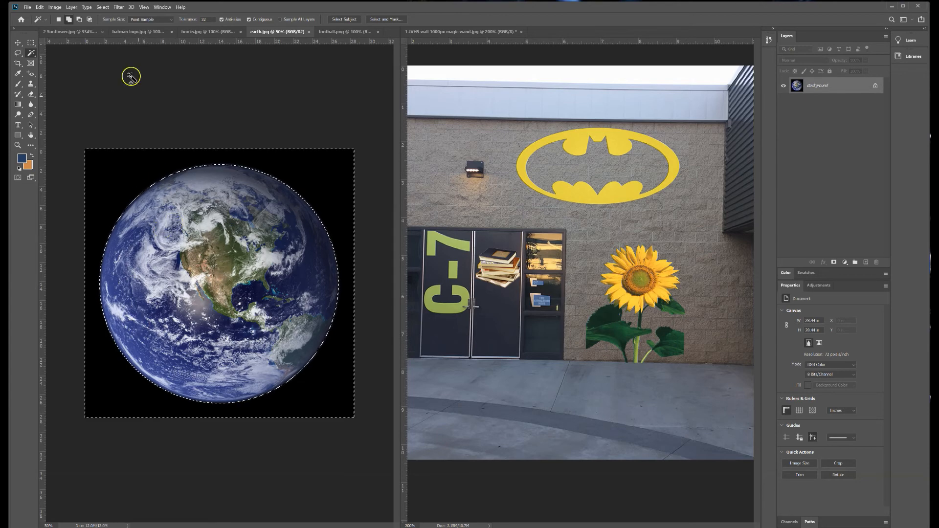
# Invert the selection to the globe and copy it into the wall image with the Move tool.
pyautogui.click(102, 7)
pyautogui.click(117, 39)
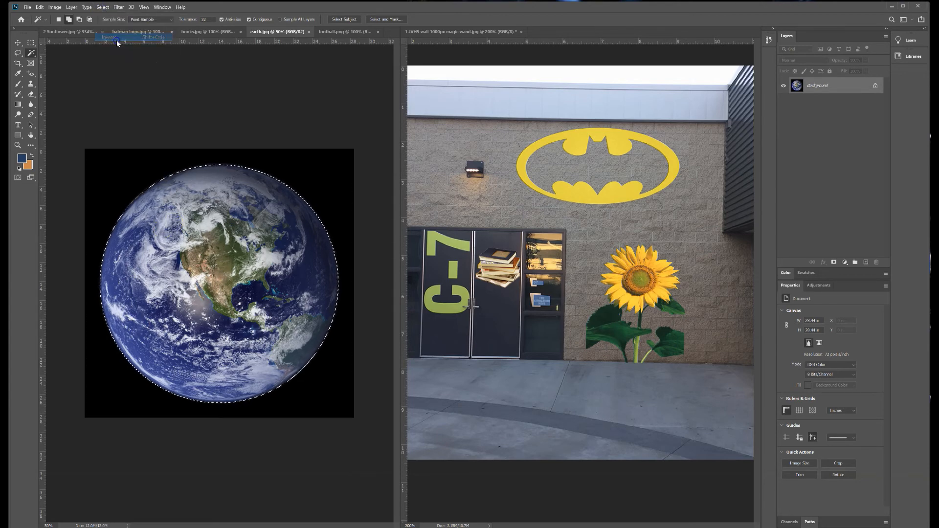
pyautogui.click(17, 42)
pyautogui.moveTo(194, 227); pyautogui.dragTo(495, 253)
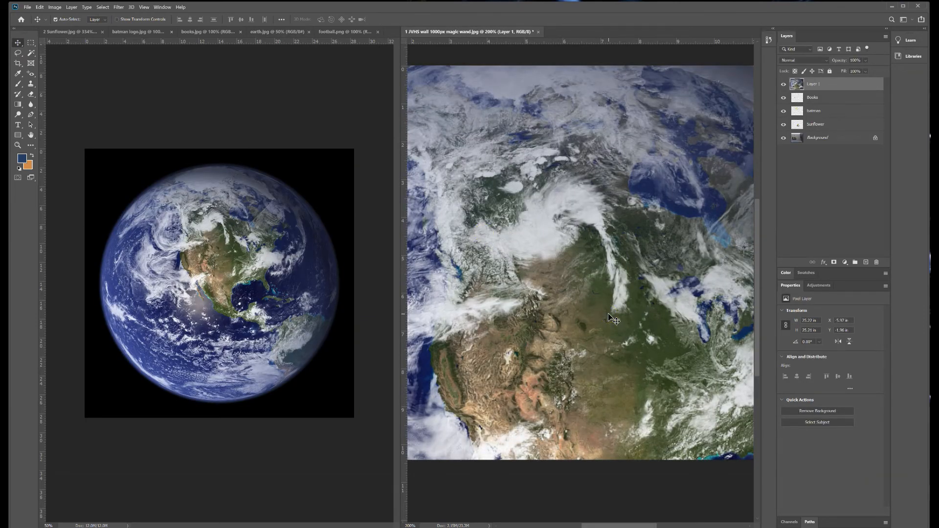
# Scale the globe to about 11% and place it on the dark siding beside the Batman emblem.
pyautogui.hotkey('ctrl', 't')
pyautogui.hotkey('ctrl', '-')
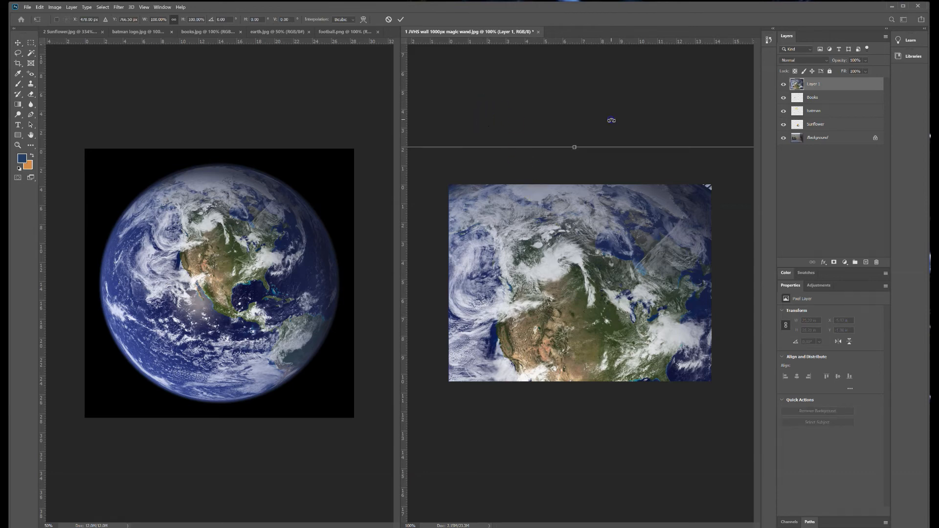
pyautogui.hotkey('ctrl', '-')
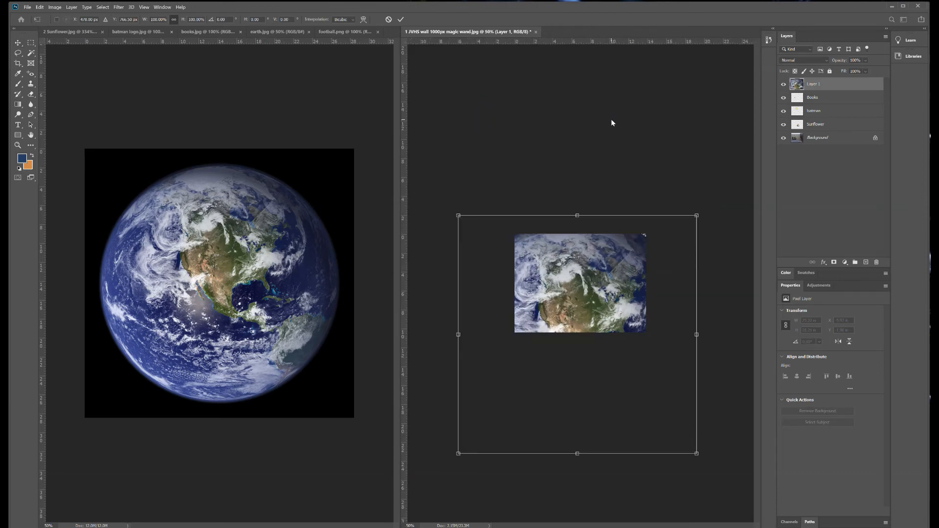
pyautogui.moveTo(696, 452); pyautogui.dragTo(635, 253)
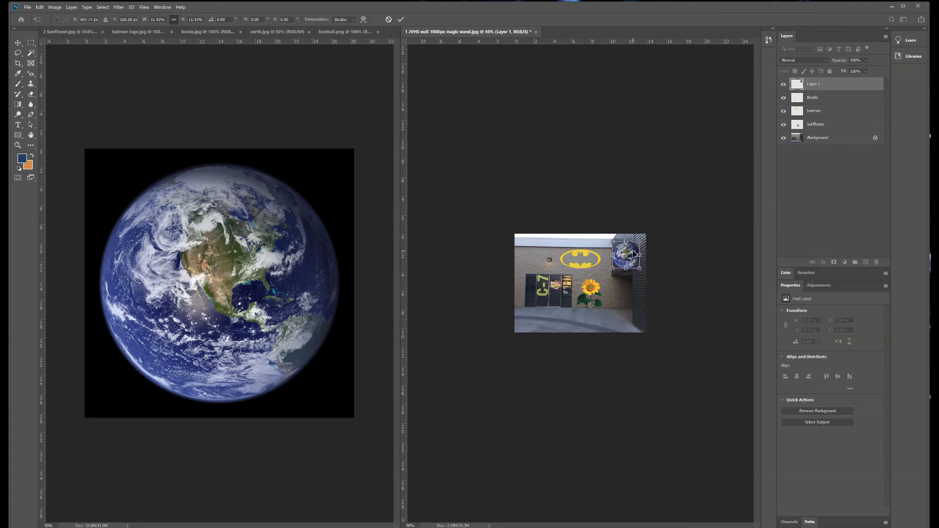
pyautogui.press('Return')
pyautogui.hotkey('ctrl', '+')
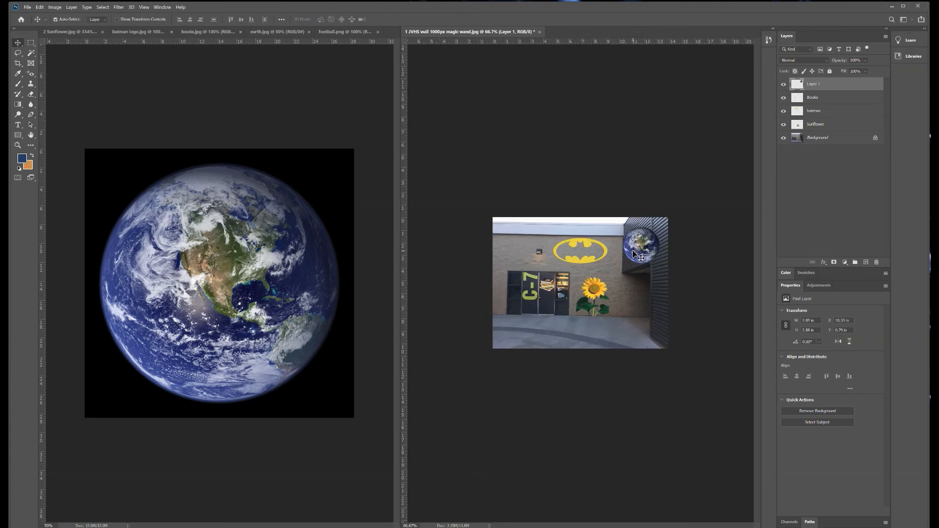
# Move the globe slightly higher on the dark siding and name its layer Earth.
pyautogui.hotkey('ctrl', '+')
pyautogui.hotkey('ctrl', '+')
pyautogui.hotkey('ctrl', '+')
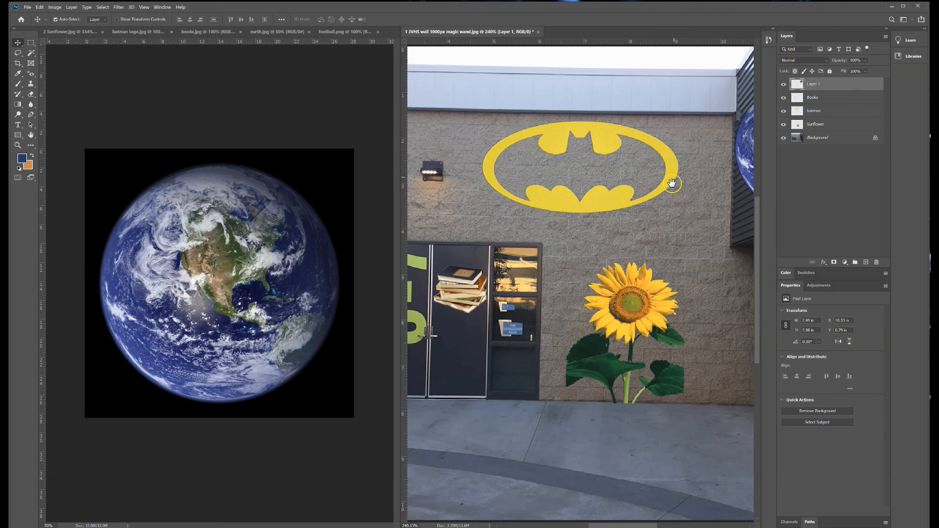
pyautogui.moveTo(672, 184); pyautogui.dragTo(480, 250)
pyautogui.moveTo(605, 188); pyautogui.dragTo(613, 168)
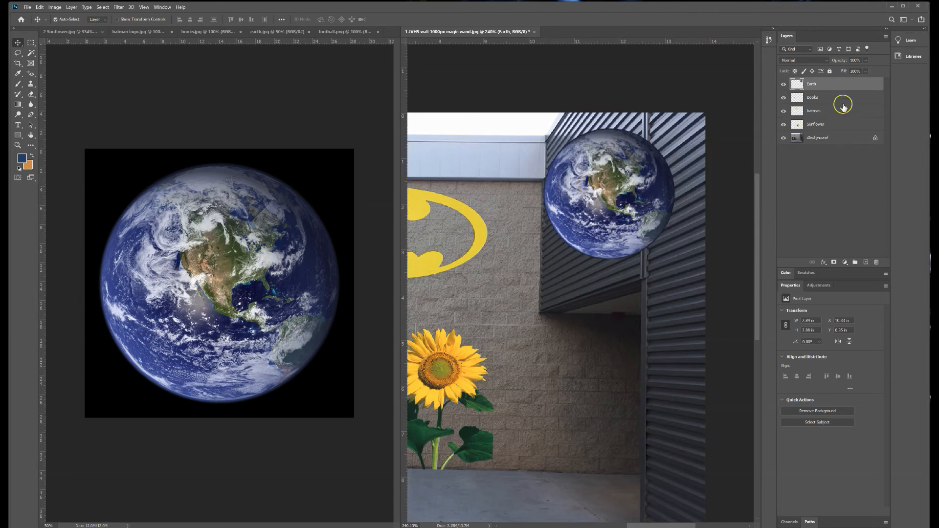
# Skew the globe vertically so its sides follow the perspective of the dark siding.
pyautogui.click(52, 7)
pyautogui.moveTo(40, 7)
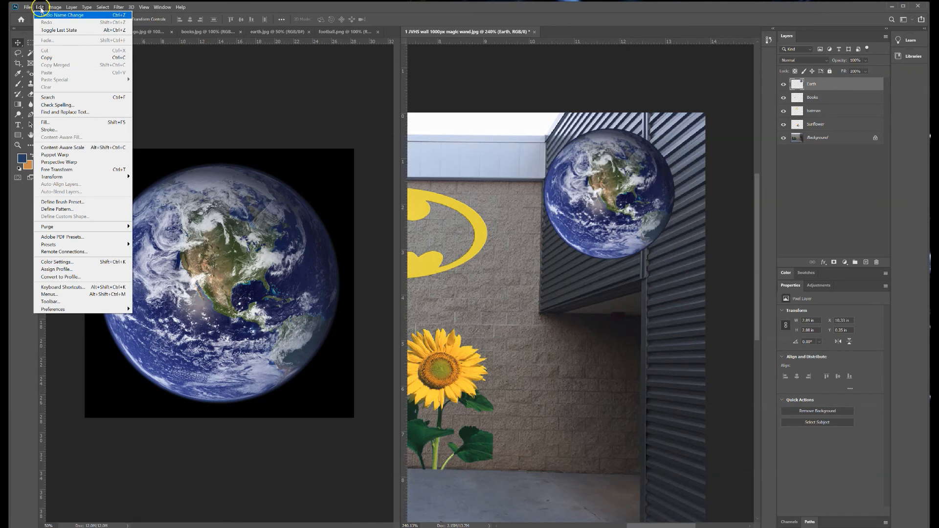
pyautogui.moveTo(84, 177)
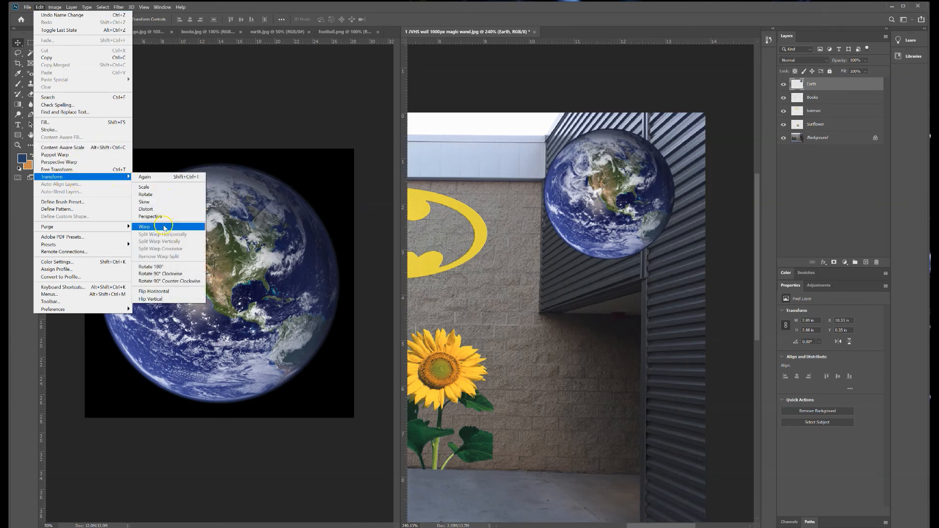
pyautogui.click(195, 201)
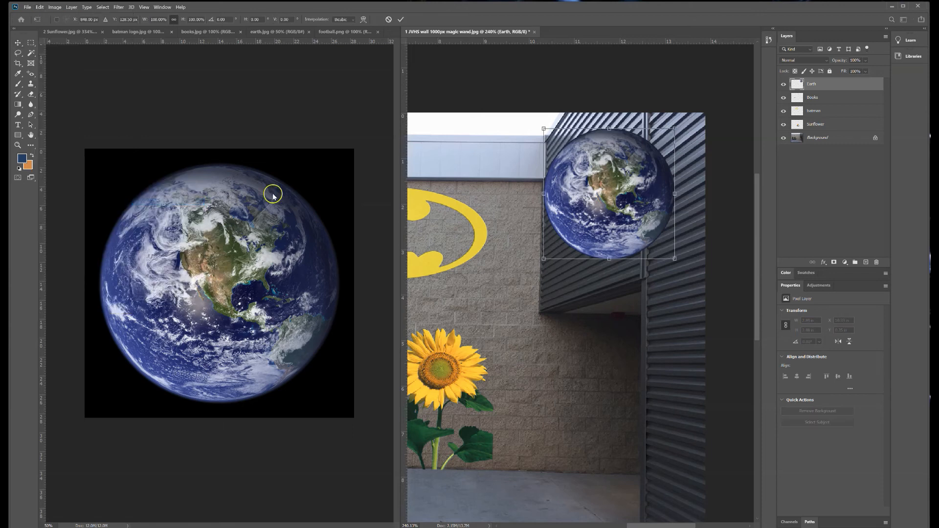
pyautogui.moveTo(676, 130); pyautogui.dragTo(675, 112)
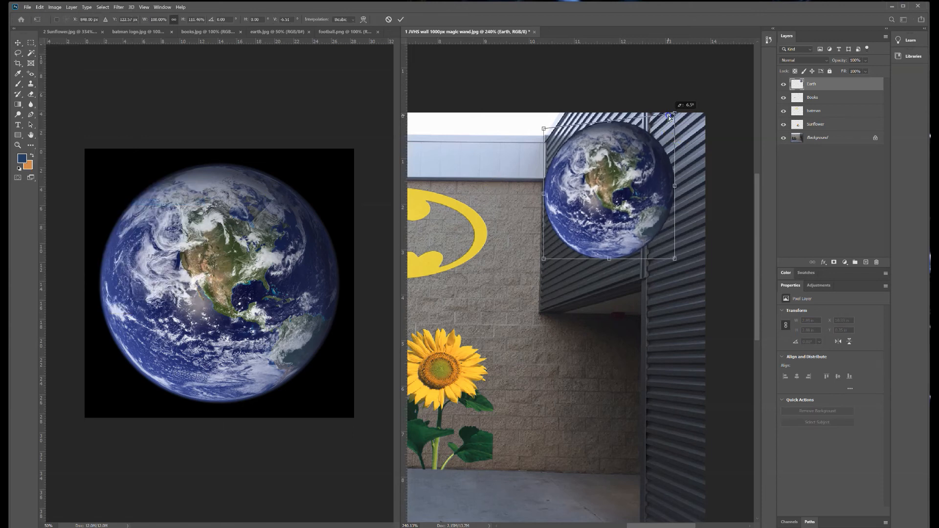
pyautogui.moveTo(674, 260); pyautogui.dragTo(675, 219)
pyautogui.moveTo(562, 186); pyautogui.dragTo(563, 234)
pyautogui.moveTo(676, 159); pyautogui.dragTo(654, 108)
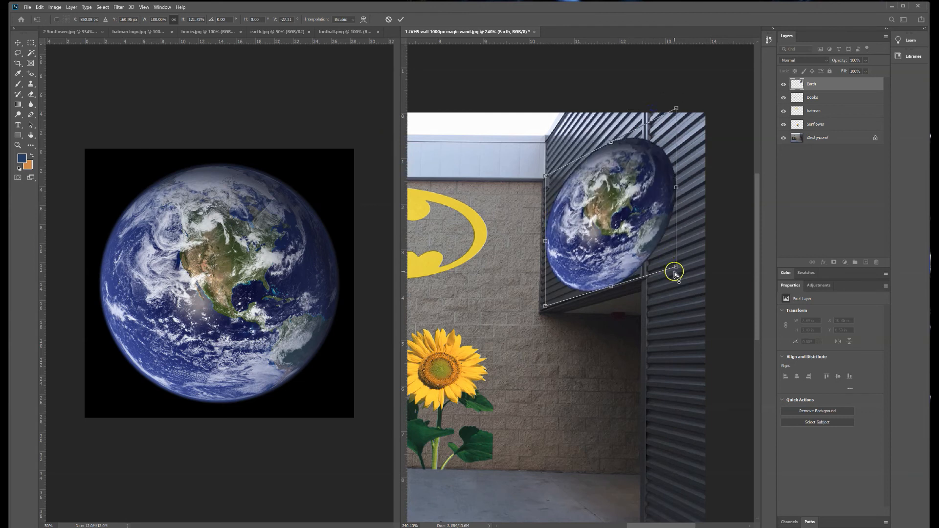
pyautogui.moveTo(676, 268)
pyautogui.mouseDown()
pyautogui.moveTo(683, 254)
pyautogui.moveTo(683, 262)
pyautogui.mouseUp()
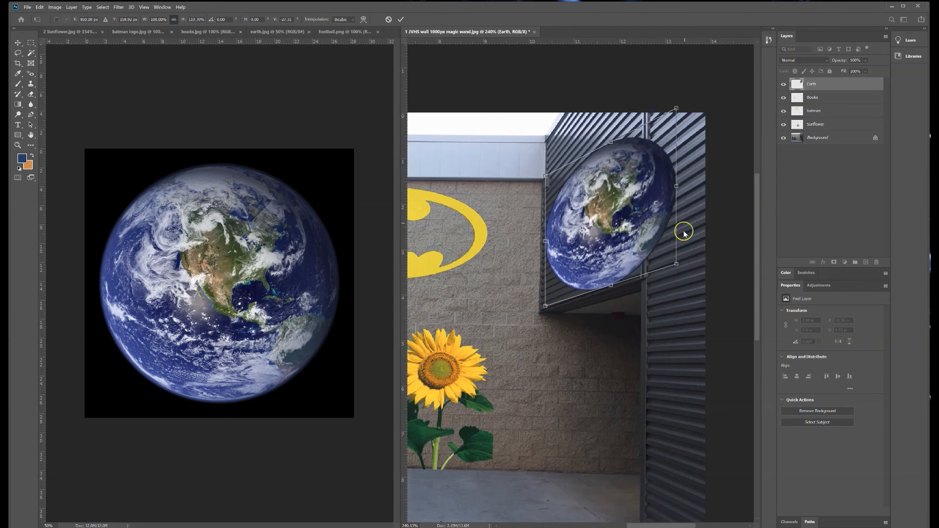
pyautogui.moveTo(548, 178); pyautogui.dragTo(556, 229)
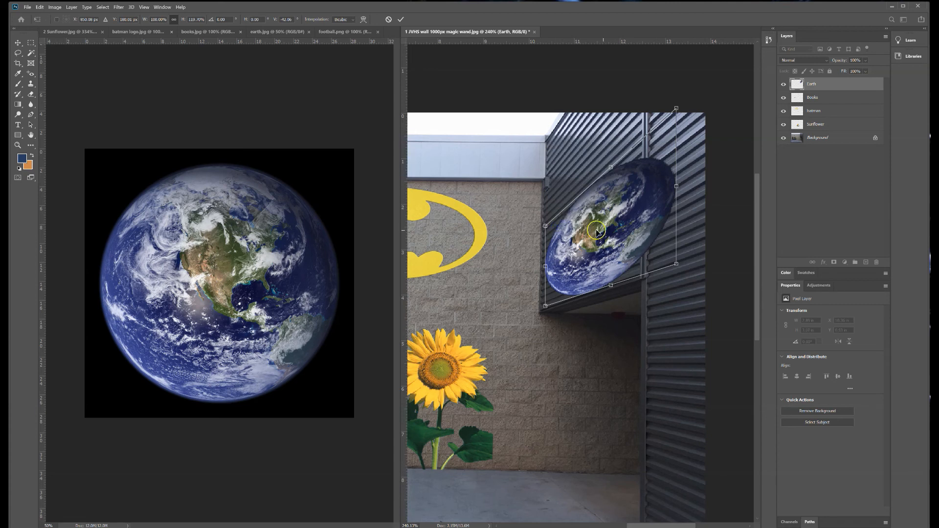
pyautogui.press('Return')
# Scale the skewed globe down to about 2 in wide and keep it within the dark siding beside the Batman emblem.
pyautogui.hotkey('ctrl', 't')
pyautogui.moveTo(673, 296); pyautogui.dragTo(635, 252)
pyautogui.press('Return')
pyautogui.scroll(-4, 633, 251)
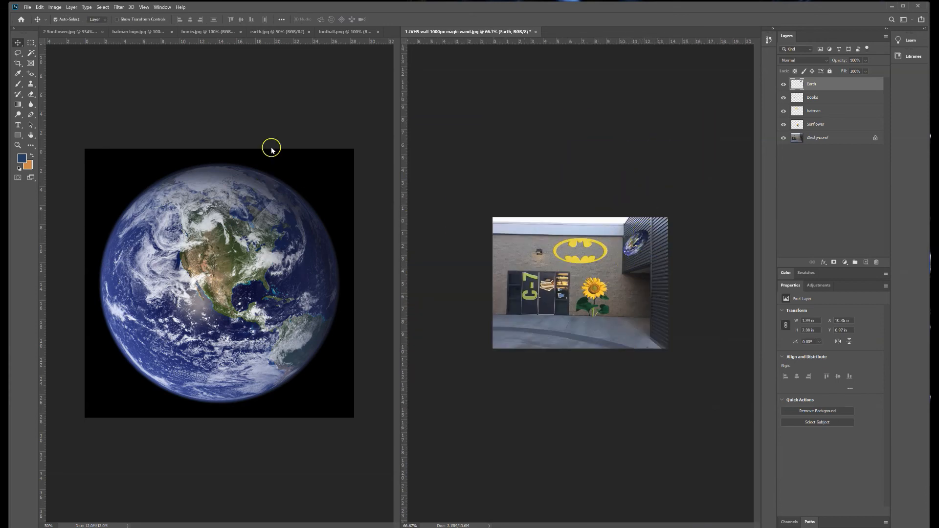
# Bring up football.png docked beside the wall image and select its white background with the Magic Wand.
pyautogui.moveTo(339, 42); pyautogui.dragTo(317, 182)
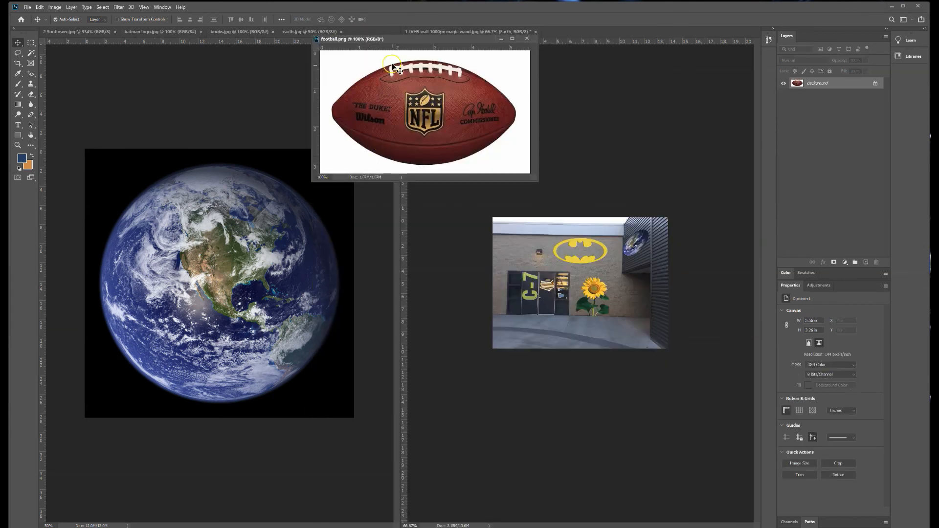
pyautogui.moveTo(375, 38); pyautogui.dragTo(367, 32)
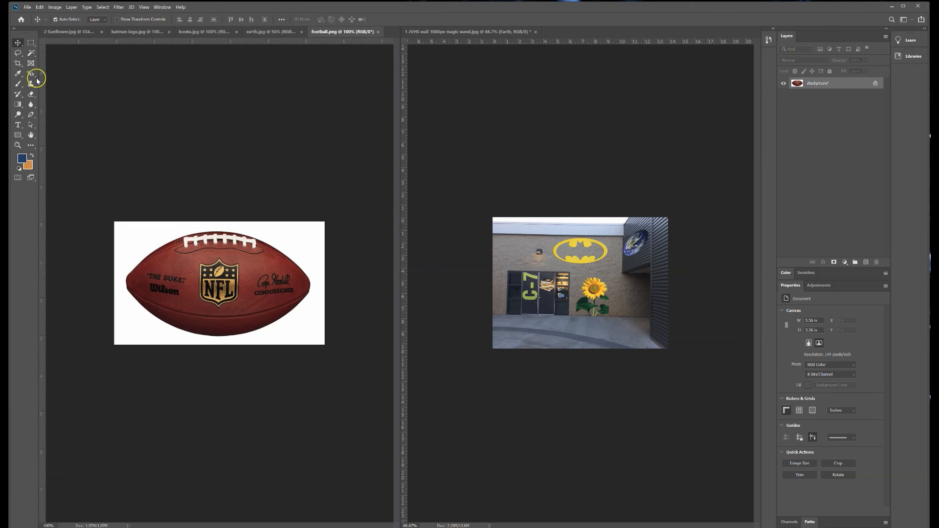
pyautogui.click(31, 53)
pyautogui.click(155, 231)
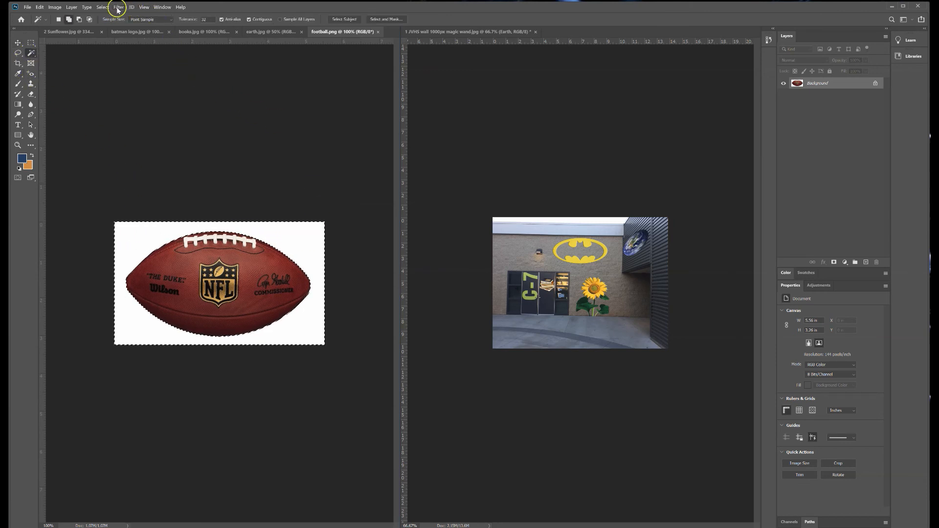
# Invert the selection to the football and copy it into the wall image with the Move tool.
pyautogui.click(102, 6)
pyautogui.click(117, 35)
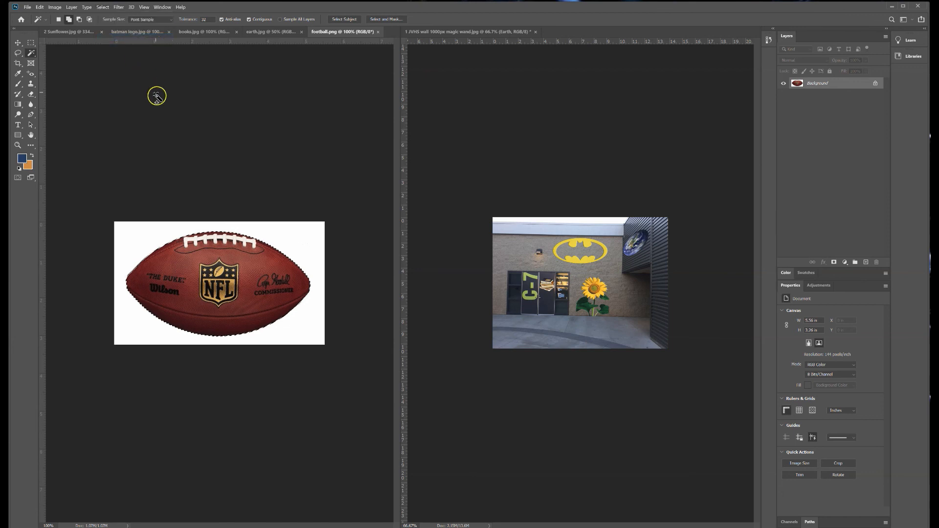
pyautogui.click(17, 43)
pyautogui.moveTo(234, 269); pyautogui.dragTo(600, 304)
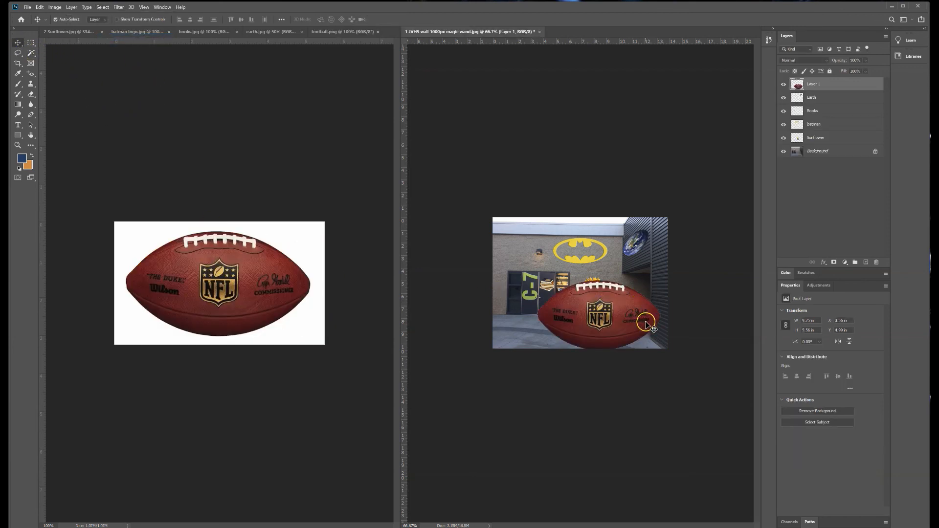
# Scale the football to about 3 in wide above the doors beside the Batman emblem, and dock the wall image with the other documents.
pyautogui.hotkey('ctrl', 't')
pyautogui.moveTo(659, 350); pyautogui.dragTo(529, 259)
pyautogui.press('Return')
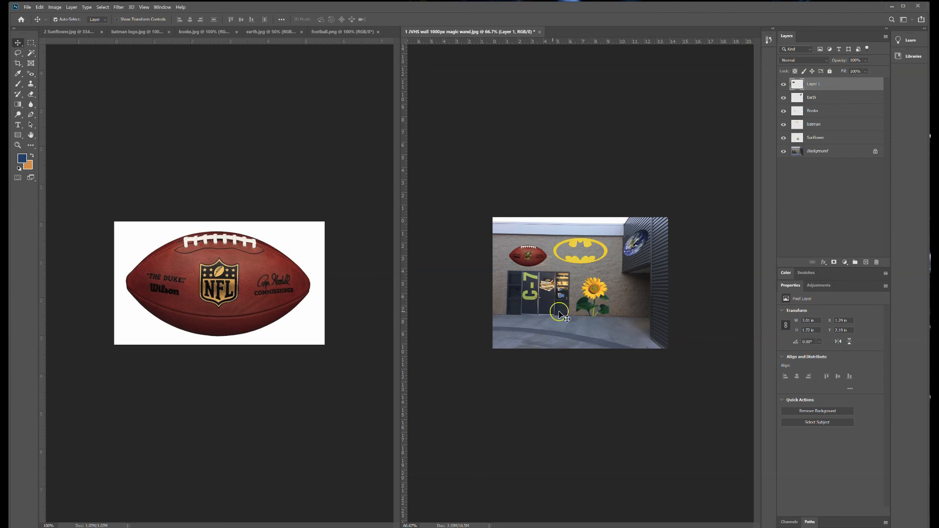
pyautogui.moveTo(494, 37); pyautogui.dragTo(389, 29)
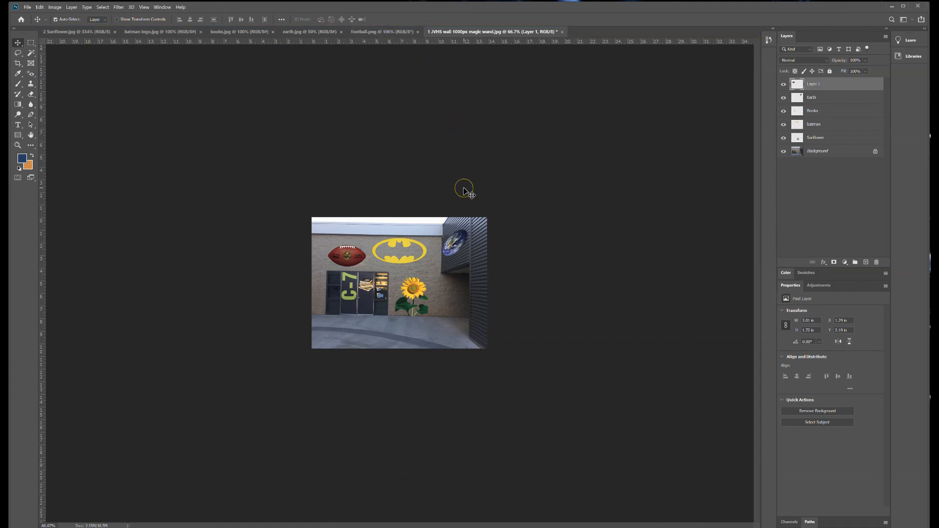
pyautogui.hotkey('ctrl', '0')
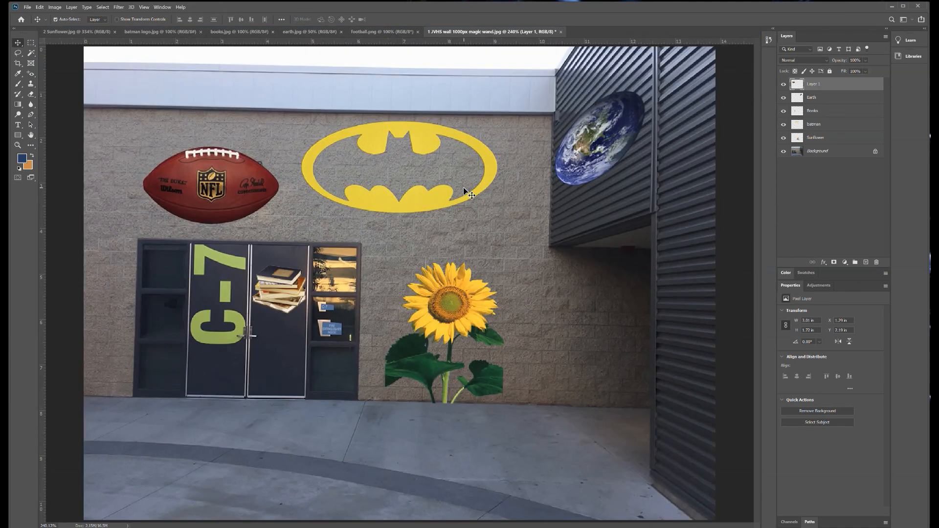